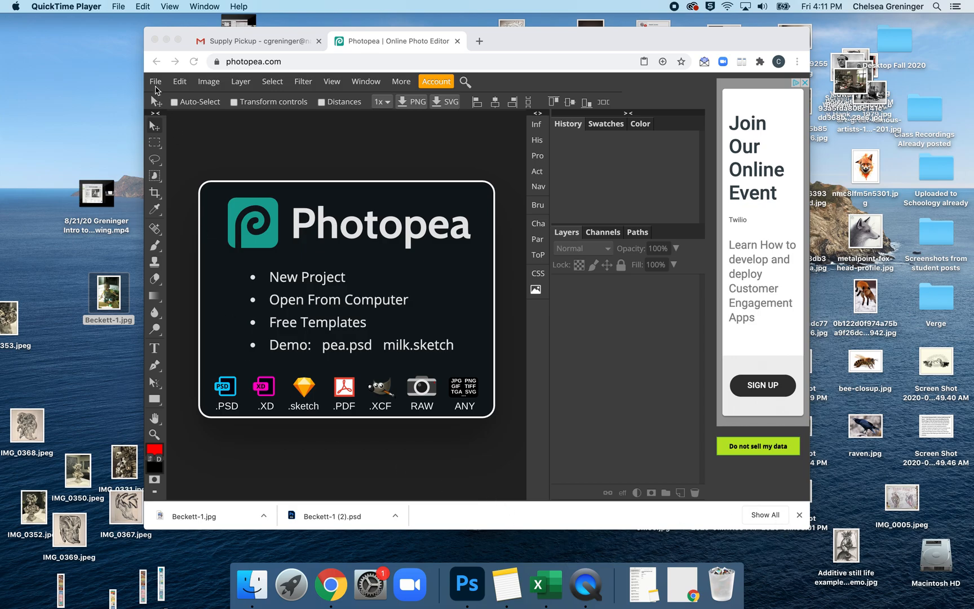
Find the Beckett-1.jpg photo by searching the computer for "Beckett", and open it for editing
{"action": "left_click", "coordinate": [155, 82]}
{"action": "left_click", "coordinate": [155, 82]}
{"action": "left_click", "coordinate": [176, 114]}
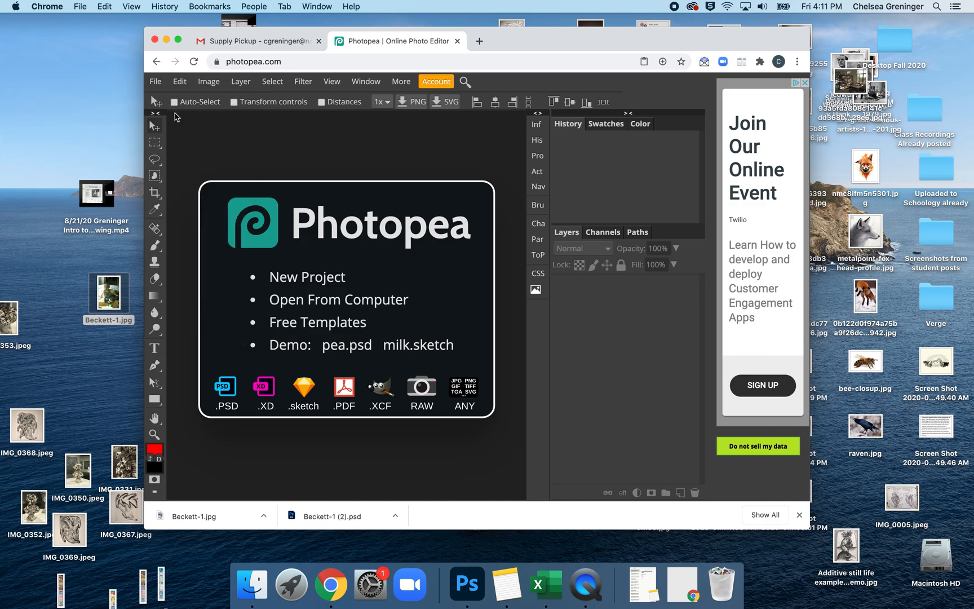
{"action": "left_click", "coordinate": [675, 82]}
{"action": "type", "text": "Beckett"}
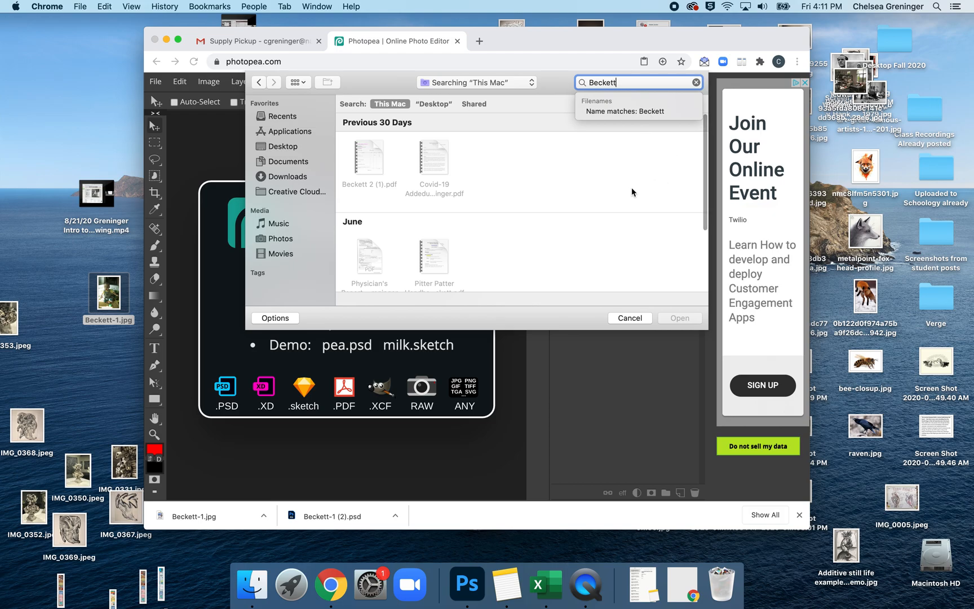
{"action": "scroll", "coordinate": [620, 226], "scroll_direction": "down", "scroll_amount": 3}
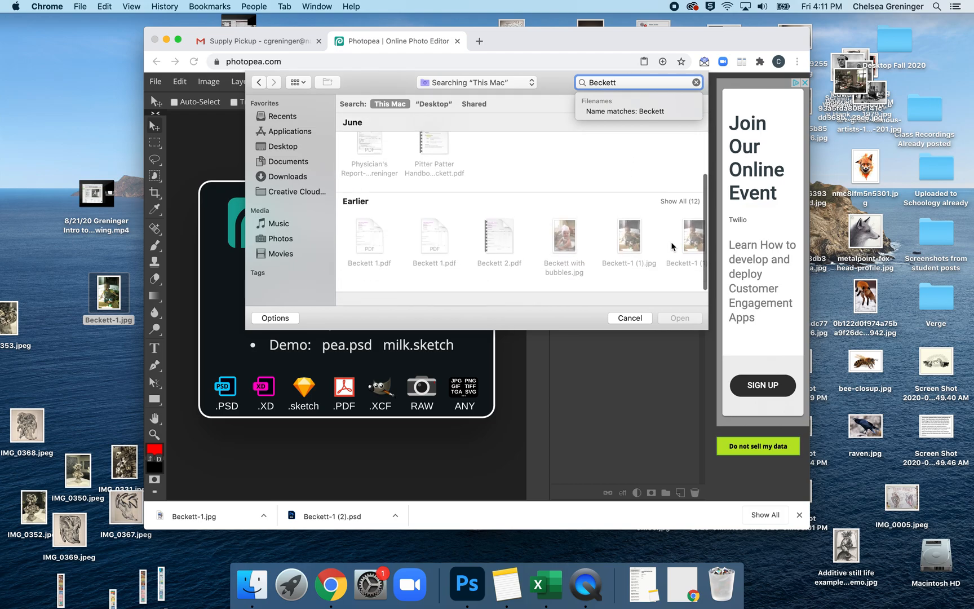
{"action": "scroll", "coordinate": [671, 248], "scroll_direction": "right", "scroll_amount": 3}
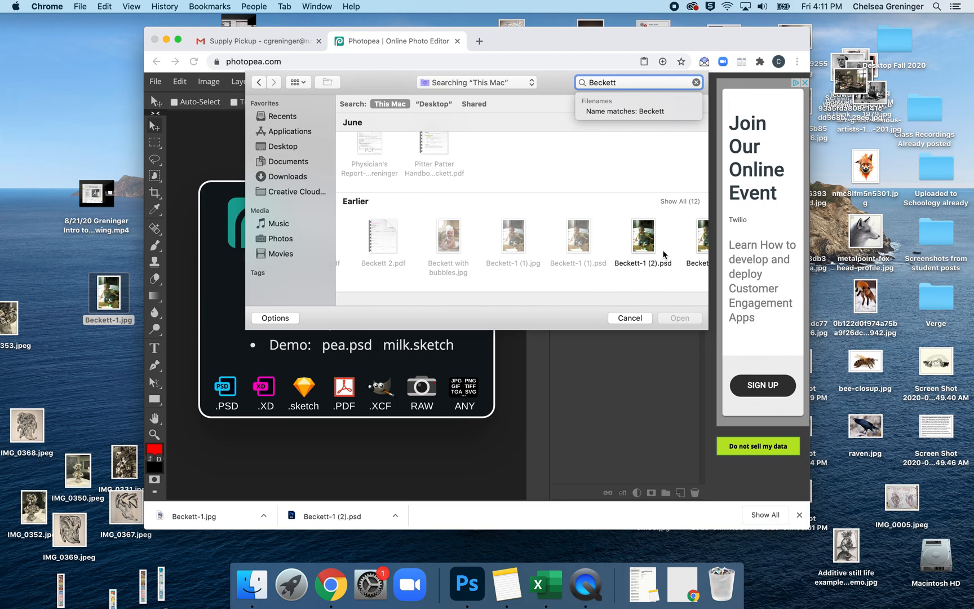
{"action": "scroll", "coordinate": [664, 255], "scroll_direction": "right", "scroll_amount": 2}
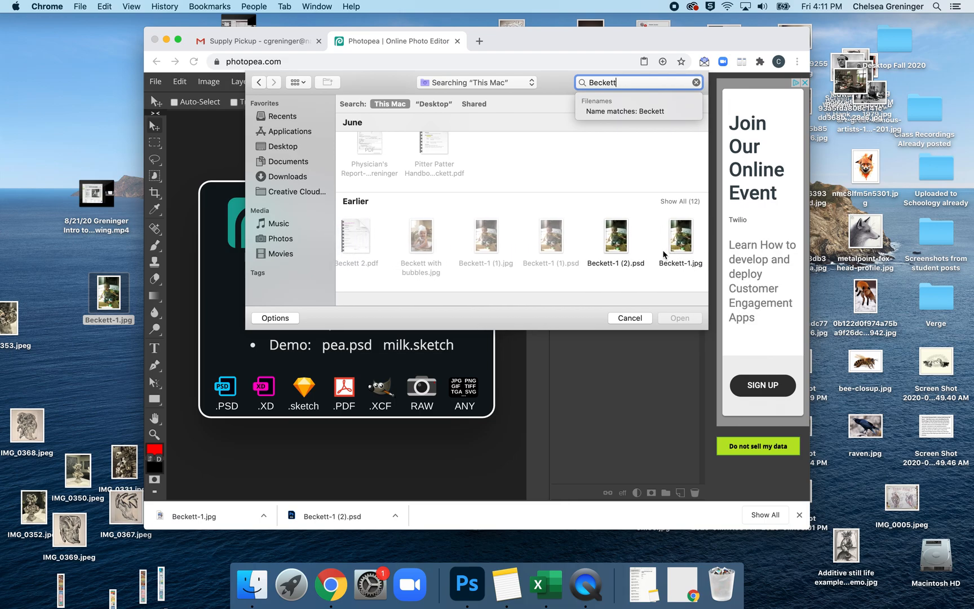
{"action": "left_click", "coordinate": [683, 230]}
{"action": "left_click", "coordinate": [695, 320]}
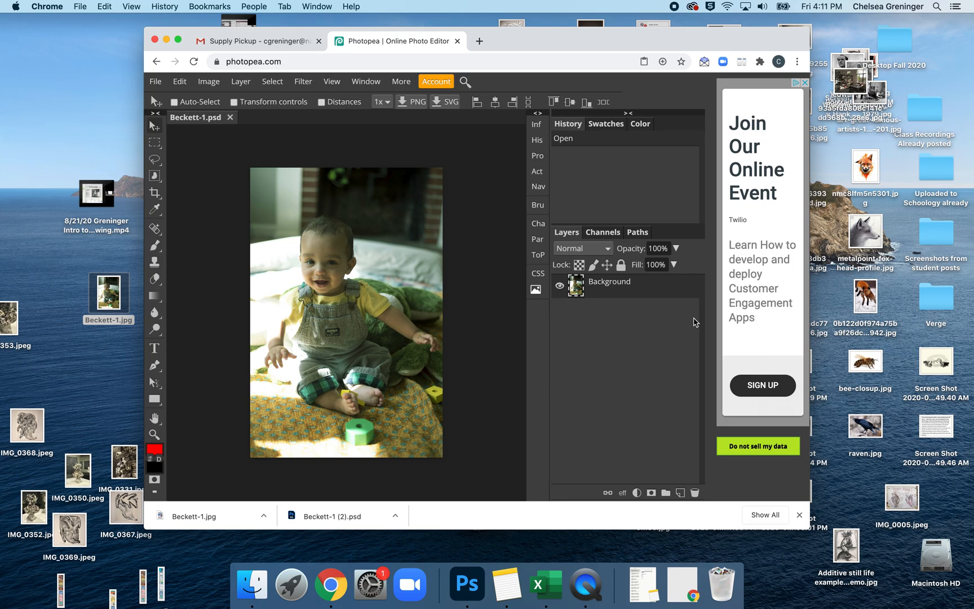
{"action": "left_click_drag", "start_coordinate": [735, 43], "coordinate": [697, 49]}
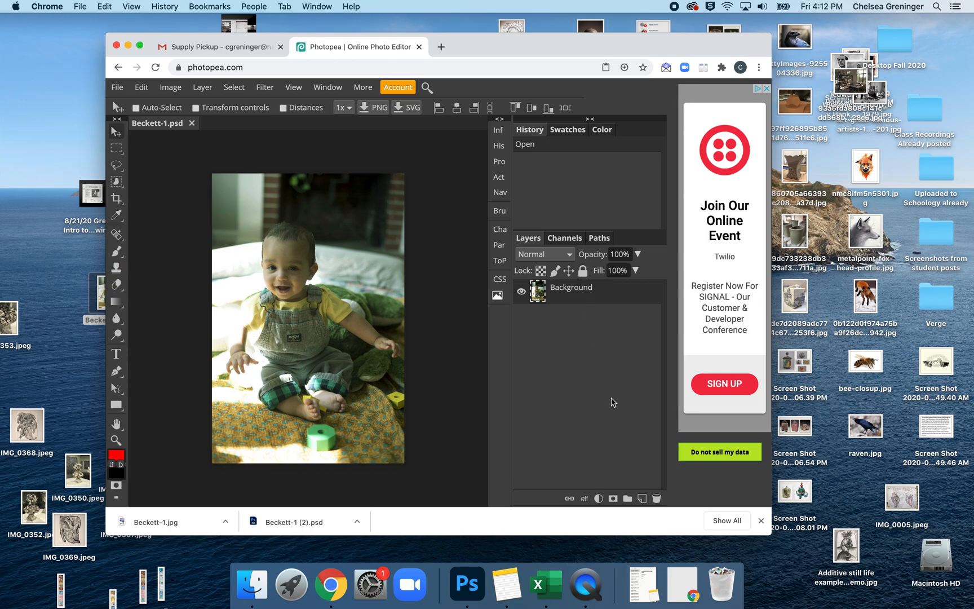
Add a new layer and copy the entire Background photo onto it
{"action": "left_click", "coordinate": [642, 500]}
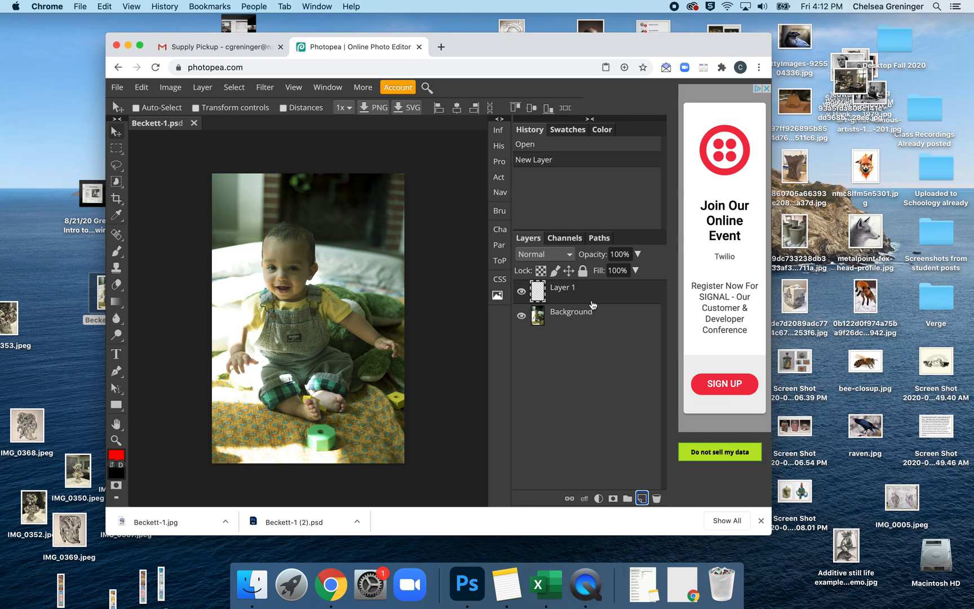
{"action": "left_click", "coordinate": [568, 321]}
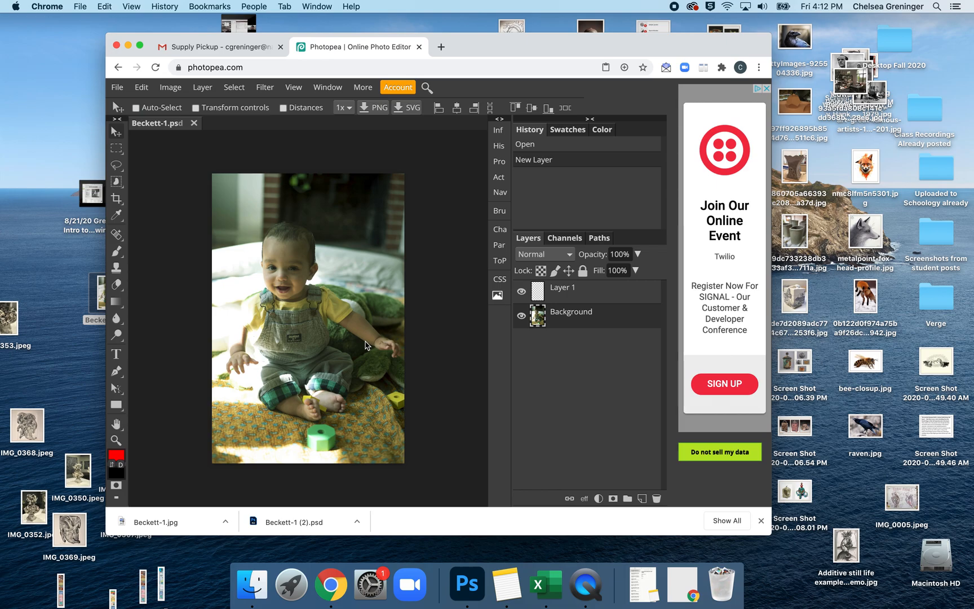
{"action": "key", "text": "super+a"}
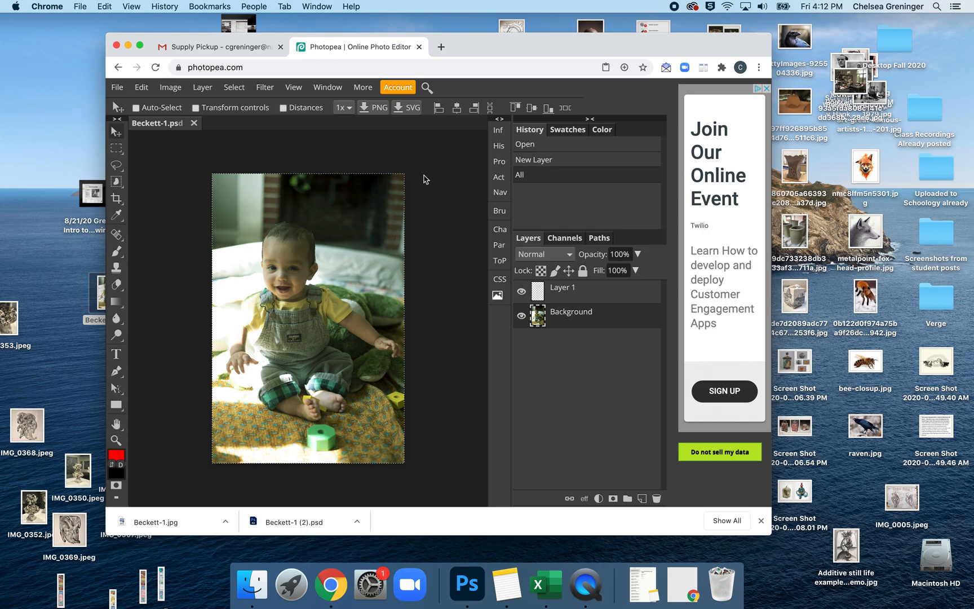
{"action": "left_click", "coordinate": [576, 297]}
{"action": "key", "text": "super+v"}
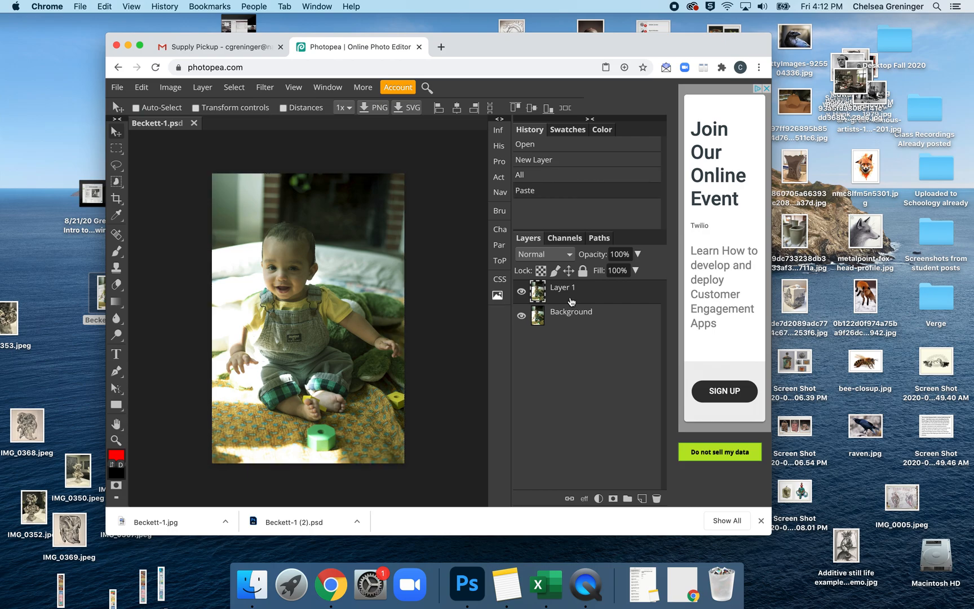
Rename the Background layer as Master
{"action": "left_click", "coordinate": [578, 317]}
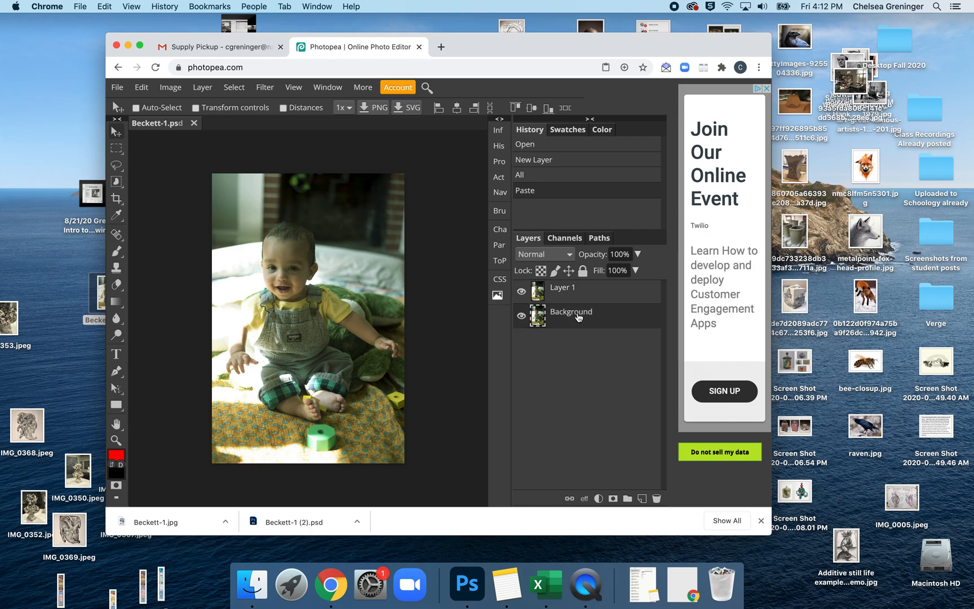
{"action": "double_click", "coordinate": [579, 313]}
{"action": "type", "text": "Mast"}
{"action": "key", "text": "Return"}
Rename the duplicated photo layer above Master as "Working copy"
{"action": "left_click", "coordinate": [568, 290]}
{"action": "double_click", "coordinate": [568, 289]}
{"action": "type", "text": "Working layer"}
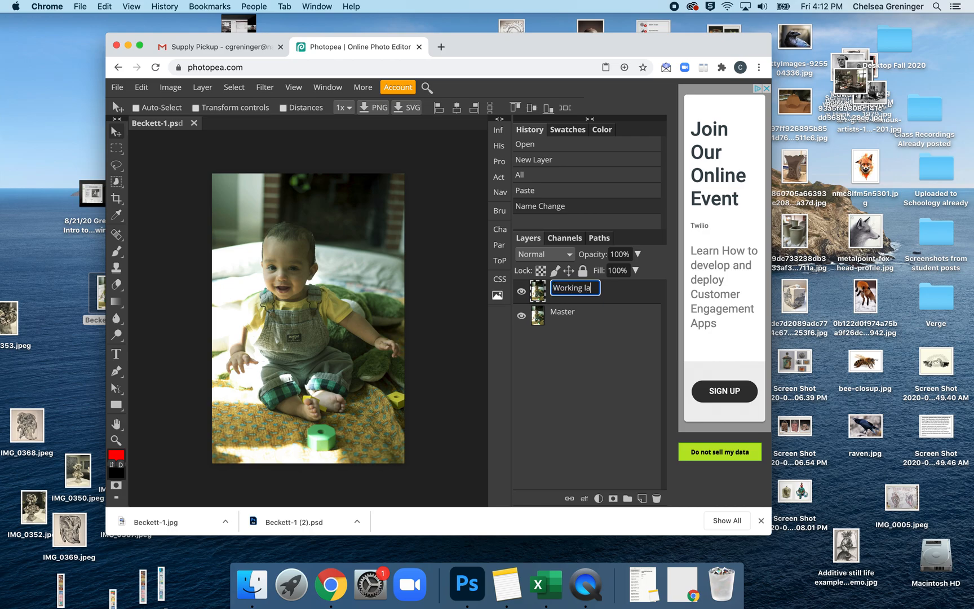
{"action": "key", "text": "BackSpace"}
{"action": "key", "text": "BackSpace"}
{"action": "type", "text": "copy"}
{"action": "key", "text": "Return"}
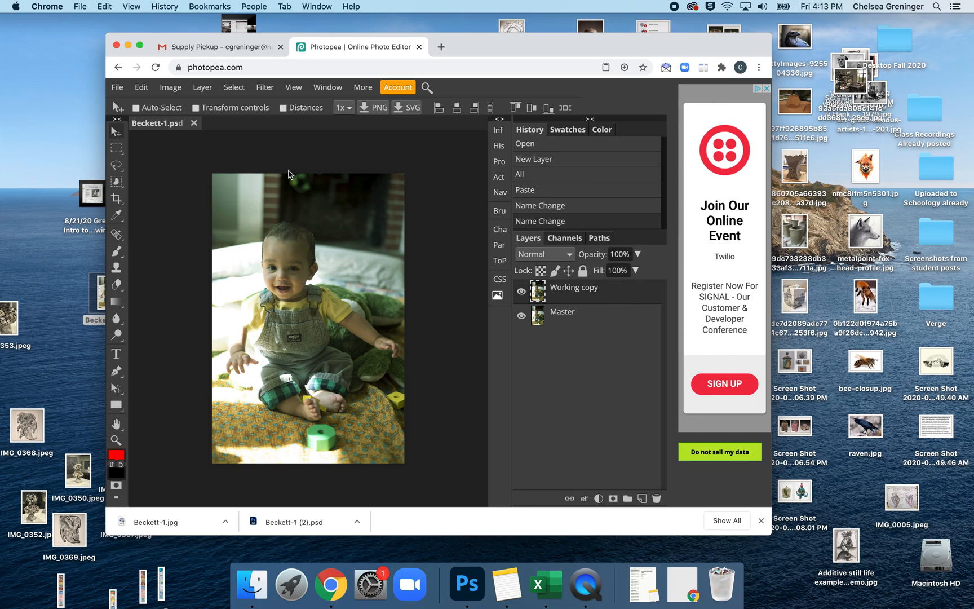
Look over the available adjustment layer types, and switch to Photoshop to examine its equivalent adjustments and Levels properties
{"action": "left_click", "coordinate": [203, 87]}
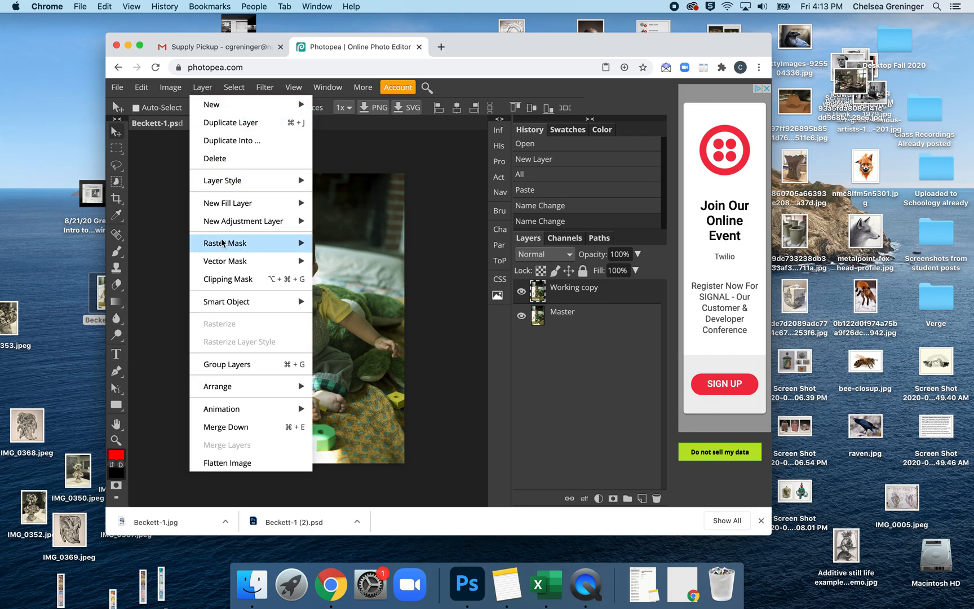
{"action": "mouse_move", "coordinate": [222, 222]}
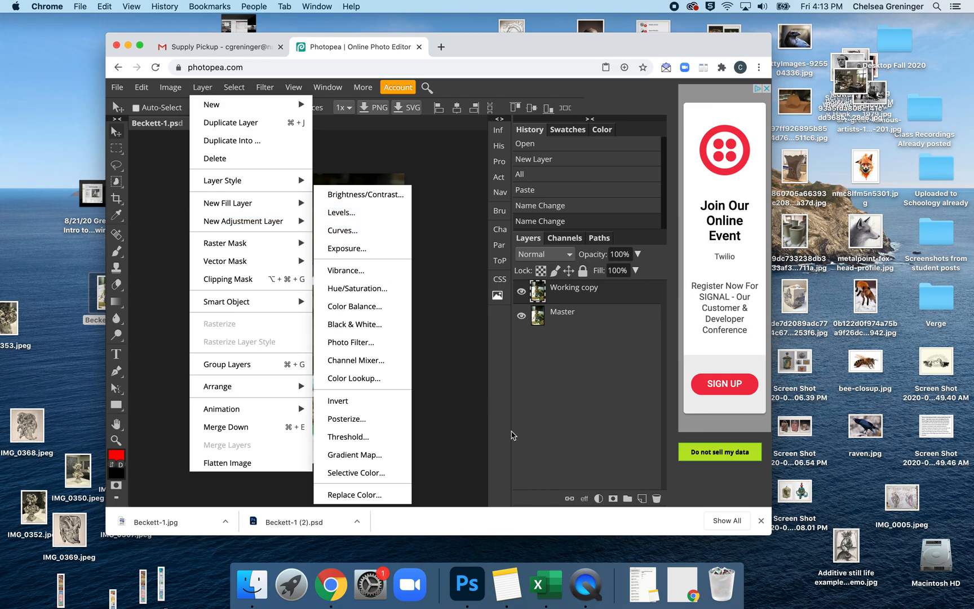
{"action": "left_click", "coordinate": [475, 586]}
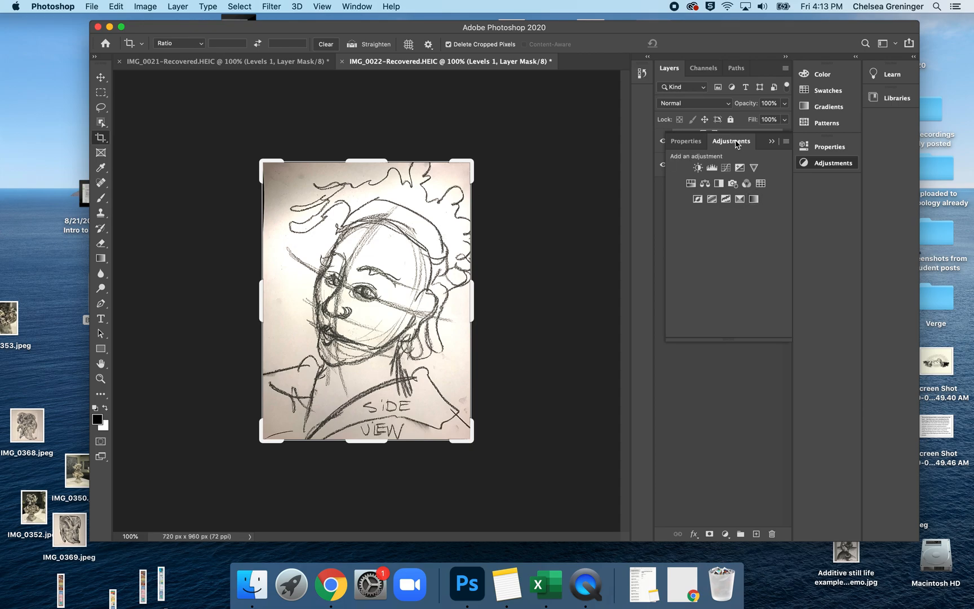
{"action": "left_click", "coordinate": [686, 142]}
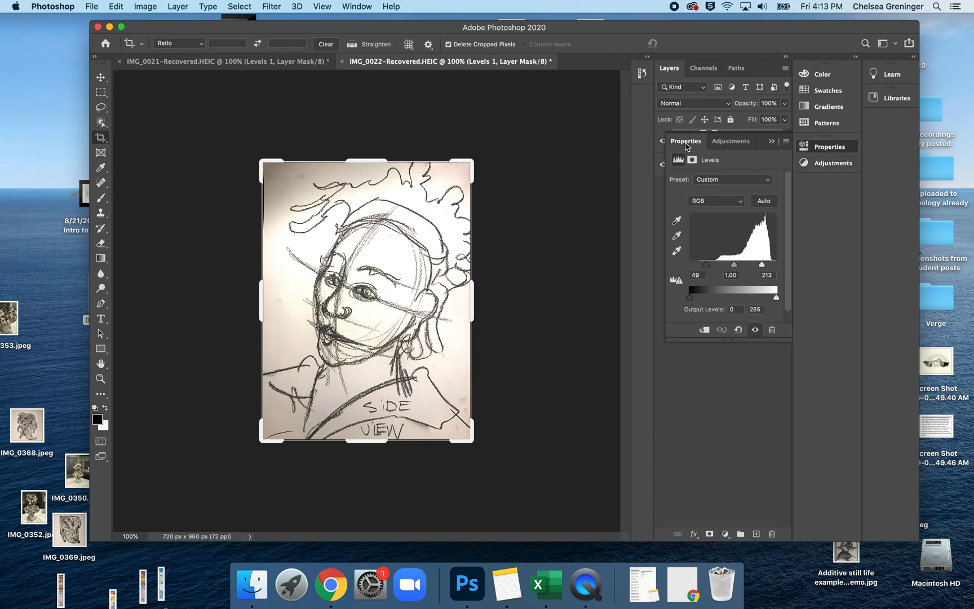
{"action": "left_click", "coordinate": [723, 144]}
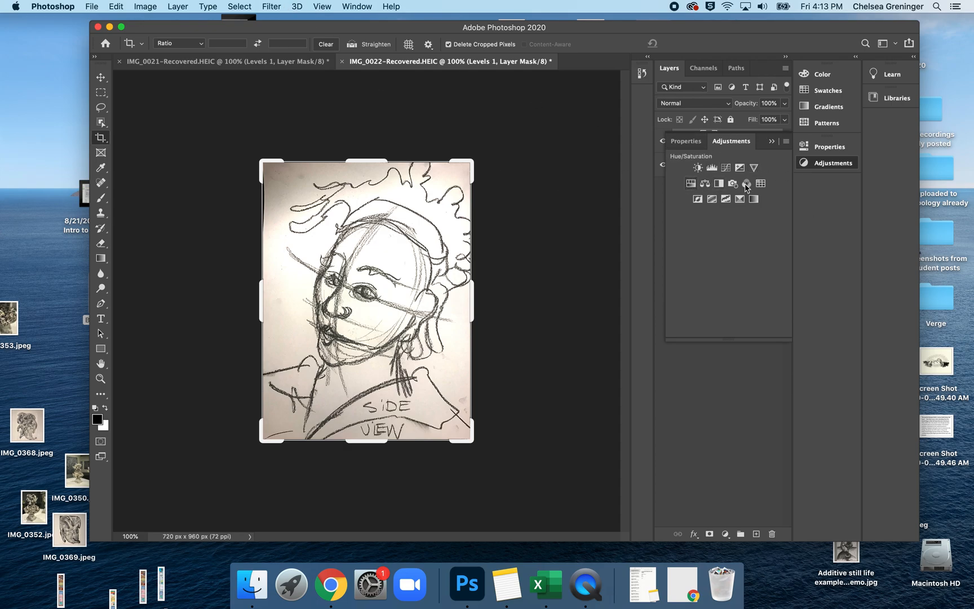
{"action": "left_click", "coordinate": [110, 27]}
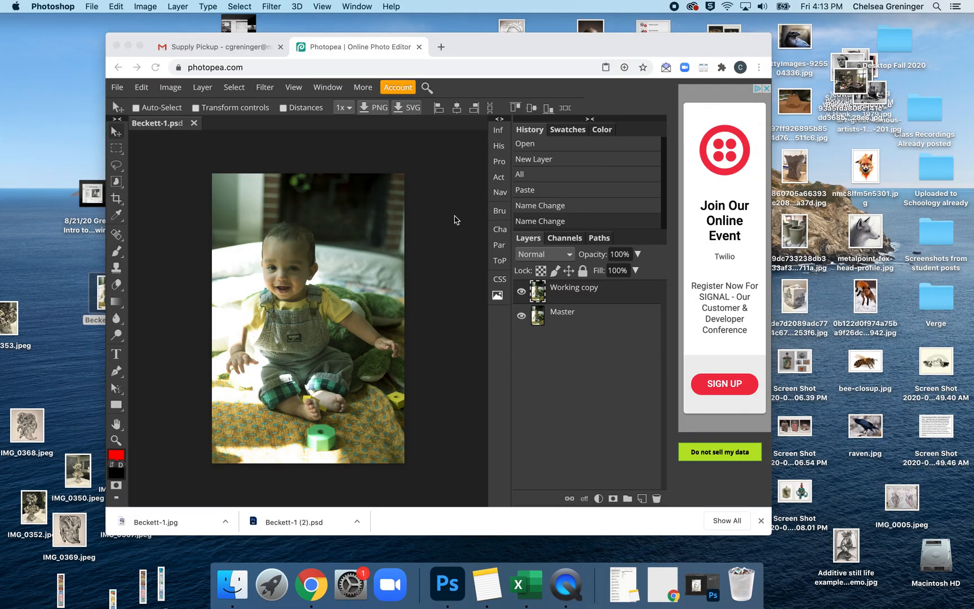
Add a Levels adjustment layer above Working copy with RGB input levels of 2 for black, 1.18 for midtones and 253 for white
{"action": "left_click", "coordinate": [206, 92]}
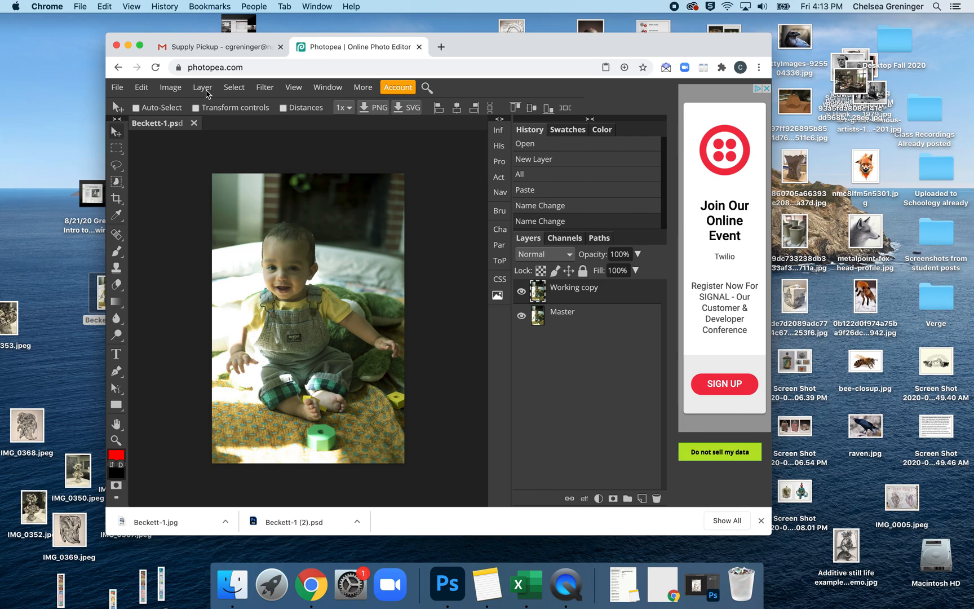
{"action": "left_click", "coordinate": [207, 92]}
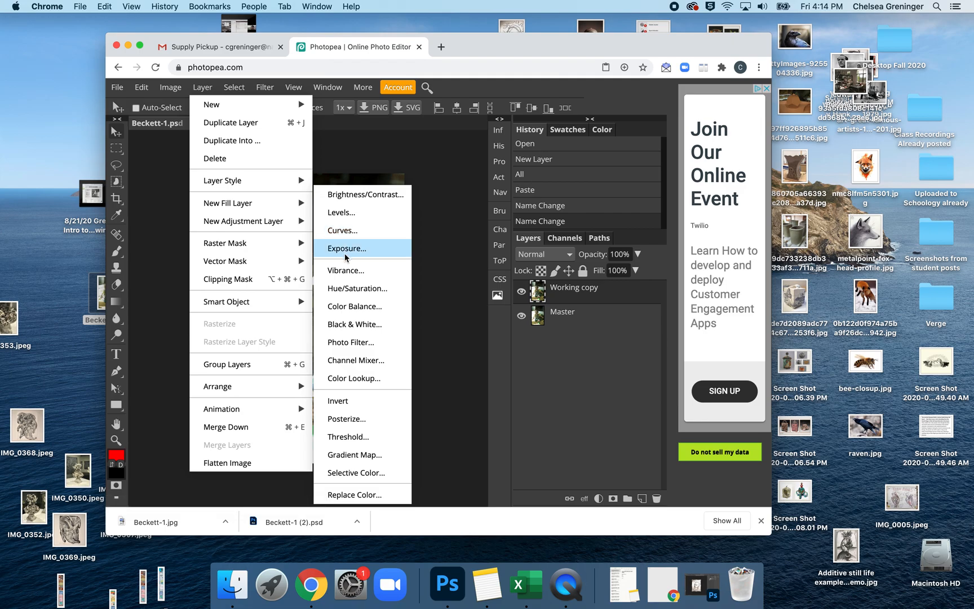
{"action": "left_click", "coordinate": [348, 217]}
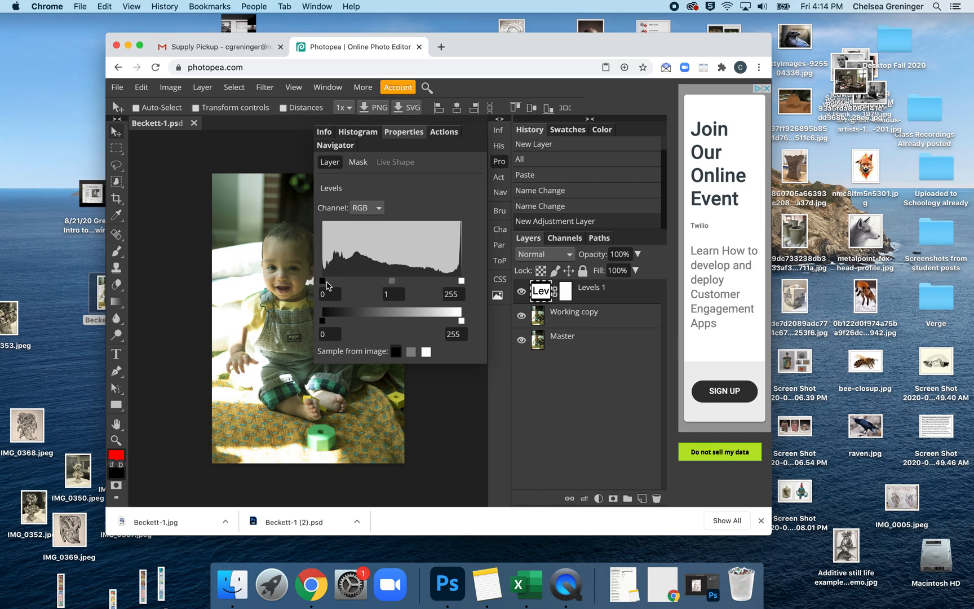
{"action": "left_click_drag", "start_coordinate": [323, 281], "coordinate": [324, 282]}
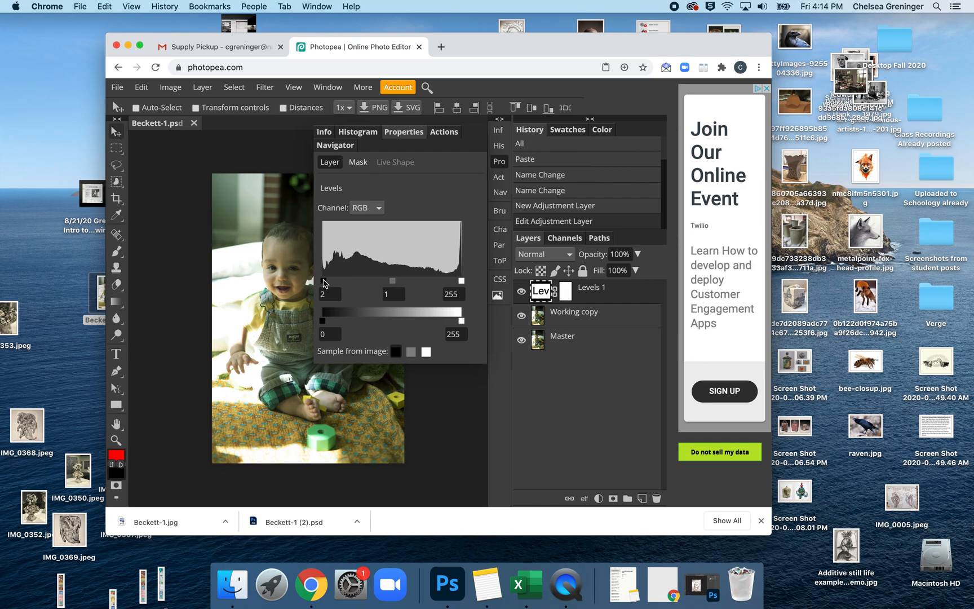
{"action": "left_click_drag", "start_coordinate": [389, 282], "coordinate": [387, 284]}
{"action": "left_click_drag", "start_coordinate": [462, 284], "coordinate": [461, 283]}
{"action": "left_click_drag", "start_coordinate": [388, 282], "coordinate": [388, 285]}
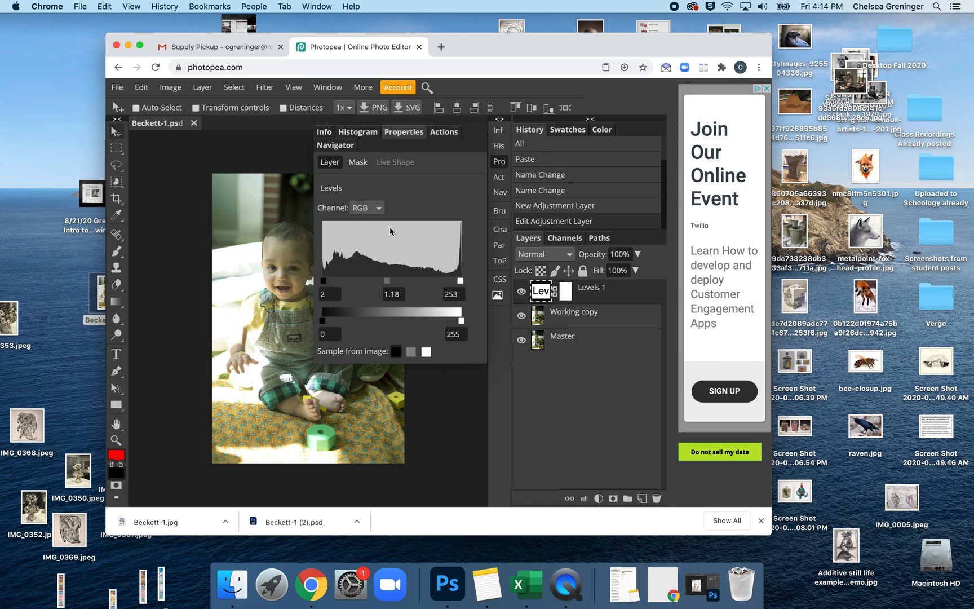
Add a Color Balance adjustment layer directly above the Working copy layer
{"action": "left_click", "coordinate": [573, 319]}
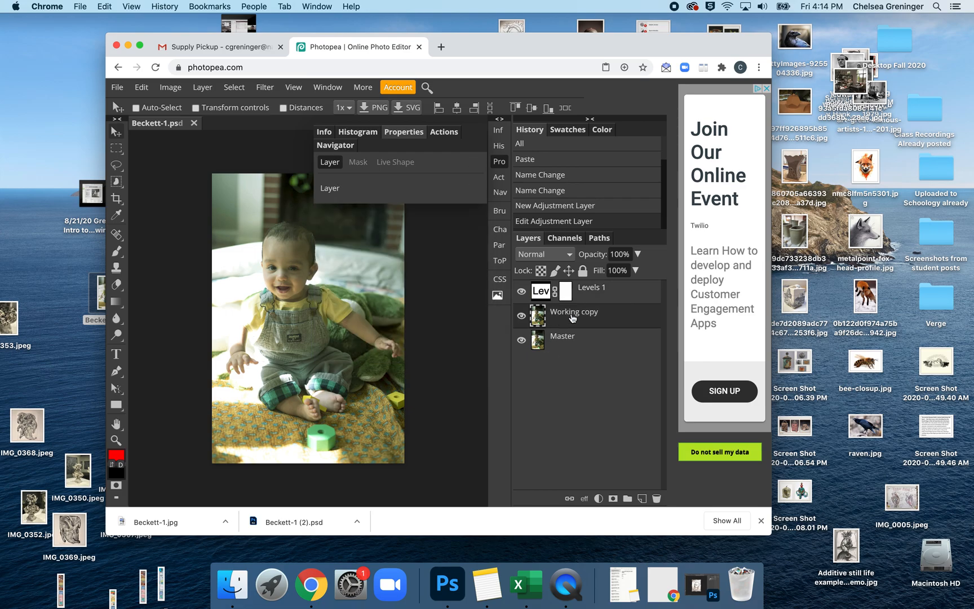
{"action": "left_click", "coordinate": [502, 120]}
{"action": "left_click", "coordinate": [503, 121]}
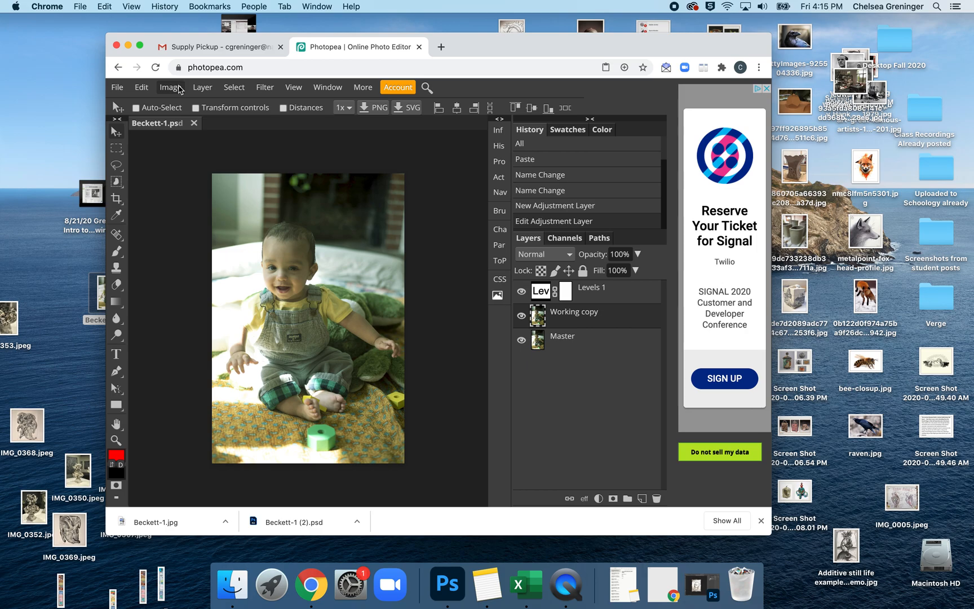
{"action": "left_click", "coordinate": [199, 88]}
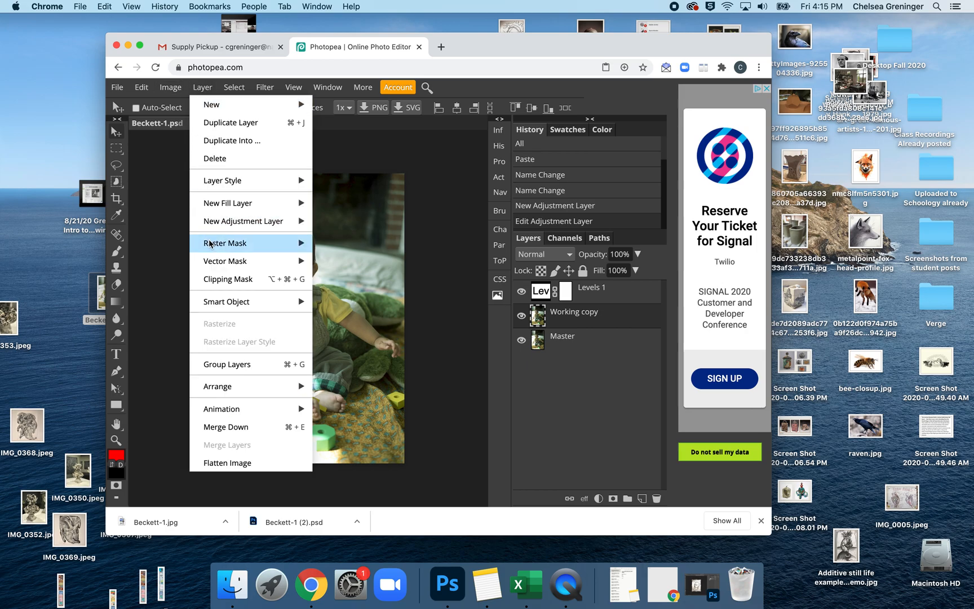
{"action": "mouse_move", "coordinate": [208, 224]}
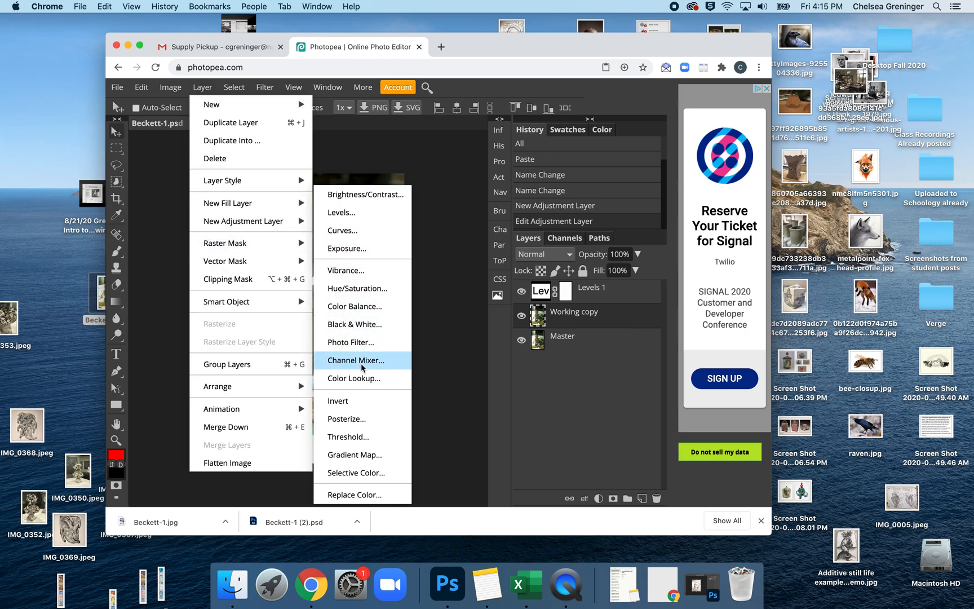
{"action": "left_click", "coordinate": [355, 307]}
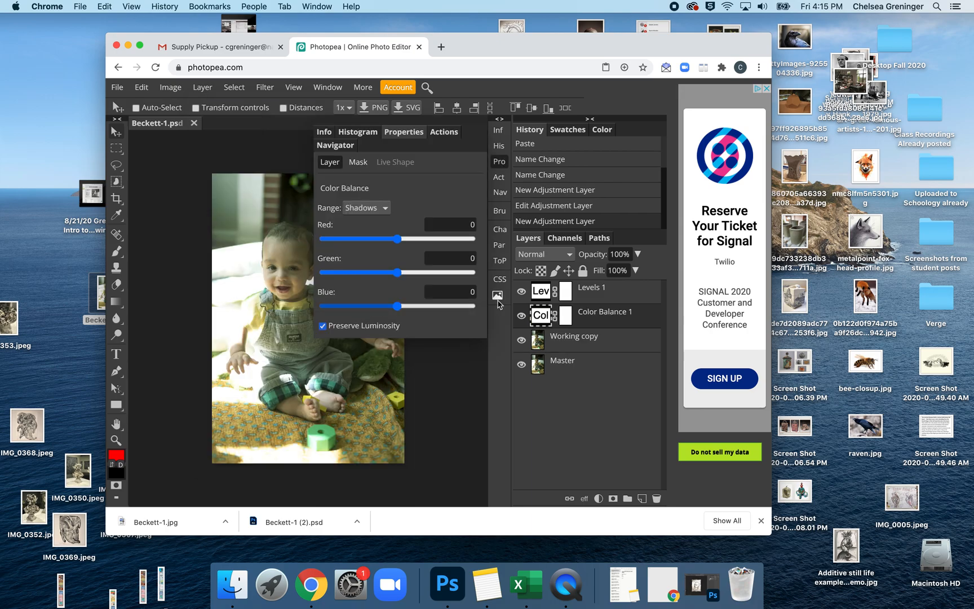
Set the Color Balance shadows to red 18 and blue -2, keeping green at 0
{"action": "mouse_move", "coordinate": [400, 242]}
{"action": "left_mouse_down"}
{"action": "mouse_move", "coordinate": [374, 243]}
{"action": "mouse_move", "coordinate": [408, 246]}
{"action": "left_mouse_up"}
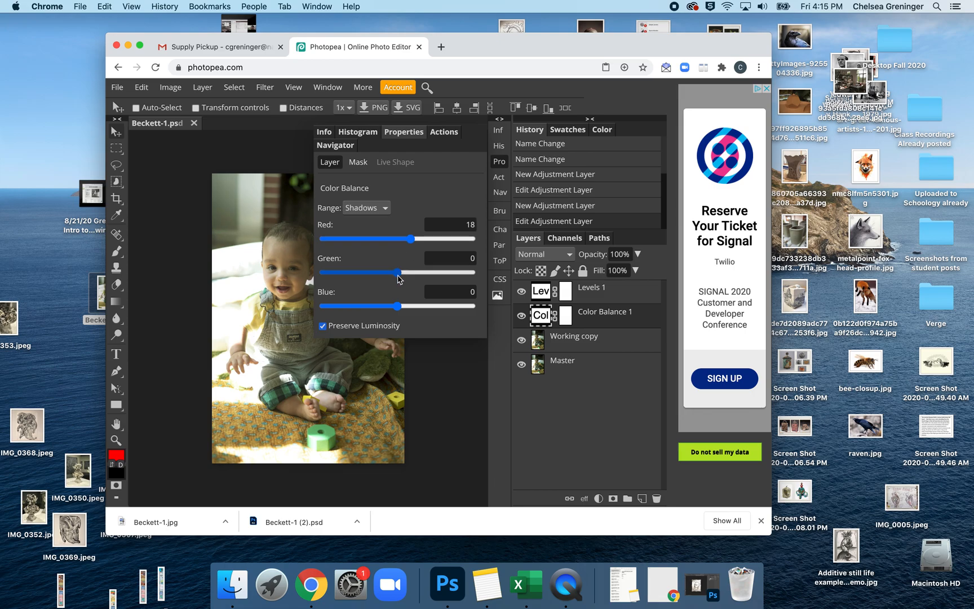
{"action": "left_click_drag", "start_coordinate": [398, 273], "coordinate": [395, 313]}
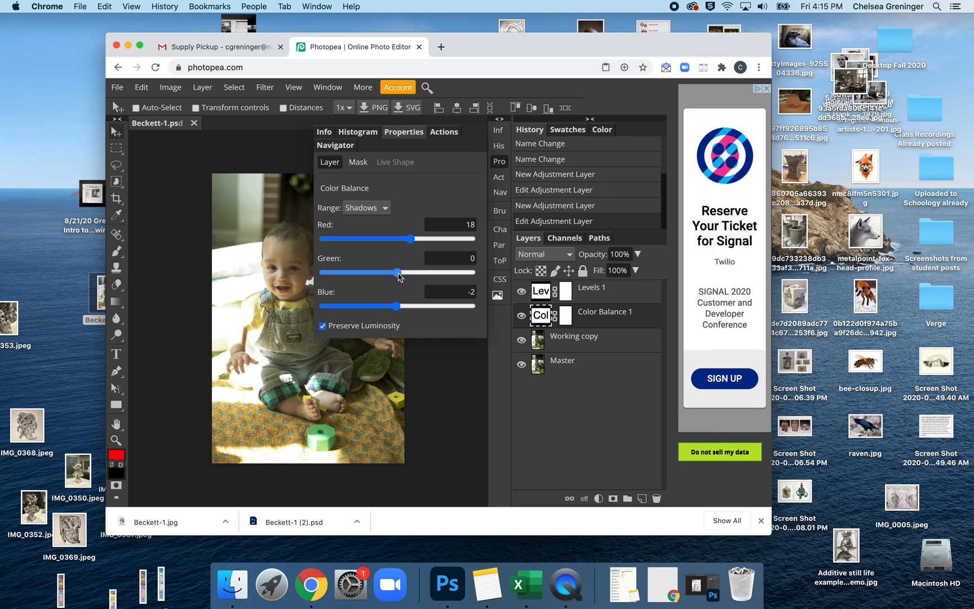
{"action": "left_click_drag", "start_coordinate": [398, 276], "coordinate": [397, 276]}
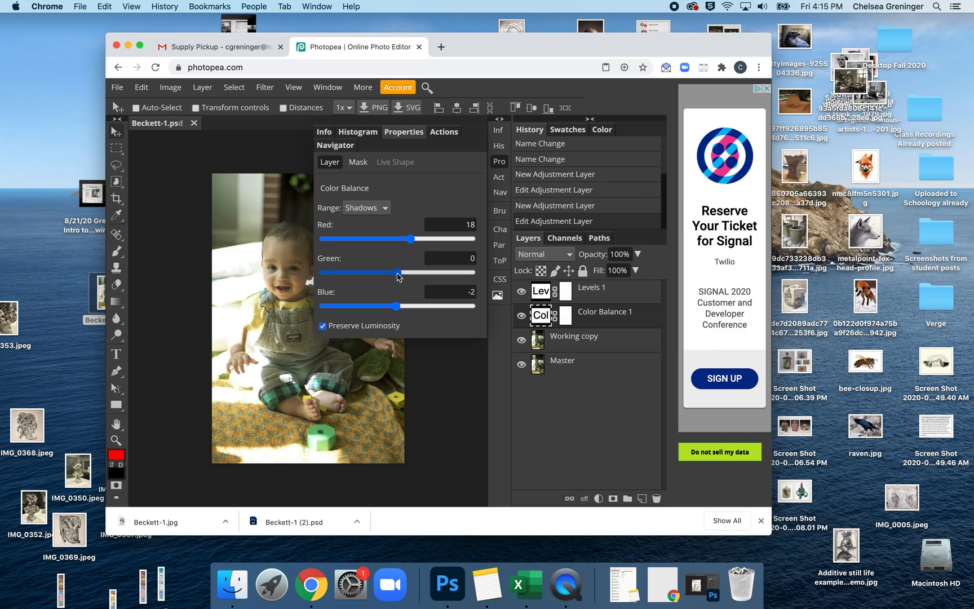
{"action": "left_click", "coordinate": [500, 119]}
{"action": "left_click", "coordinate": [502, 121]}
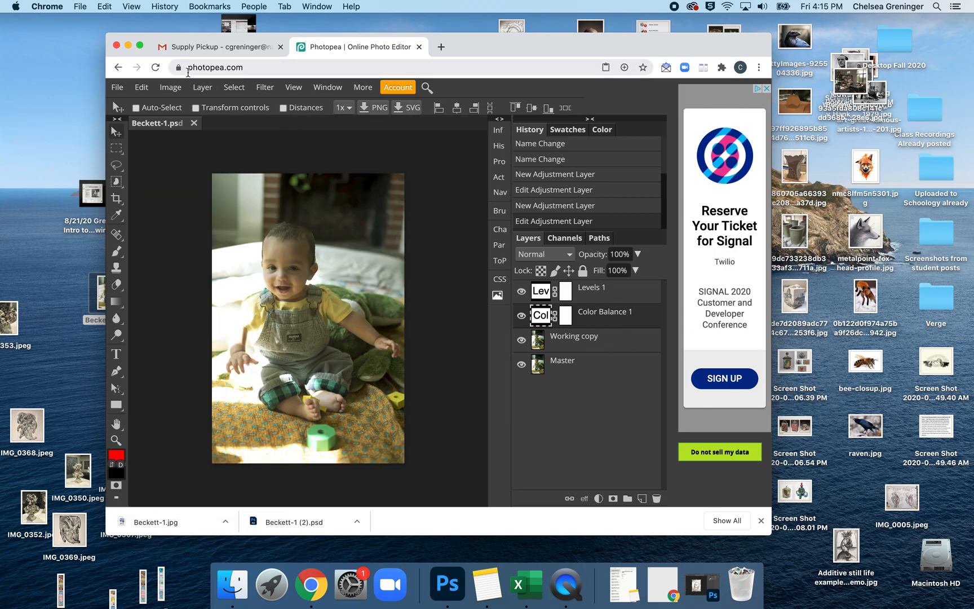
Apply the document's image size of 6.64 by 10.00 inches at 300 DPI, keeping Resample on with Bilinear interpolation
{"action": "left_click", "coordinate": [171, 88]}
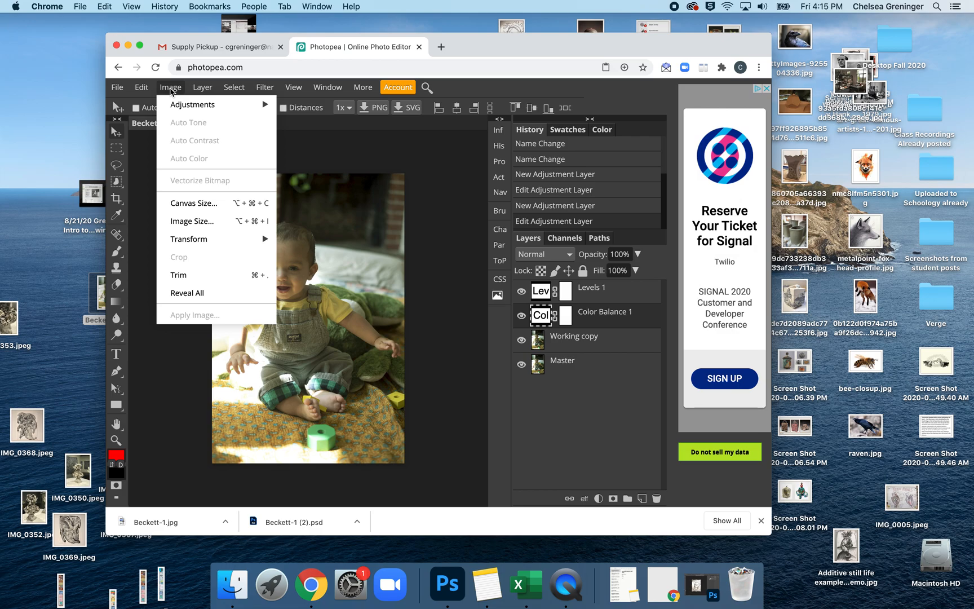
{"action": "left_click", "coordinate": [198, 224]}
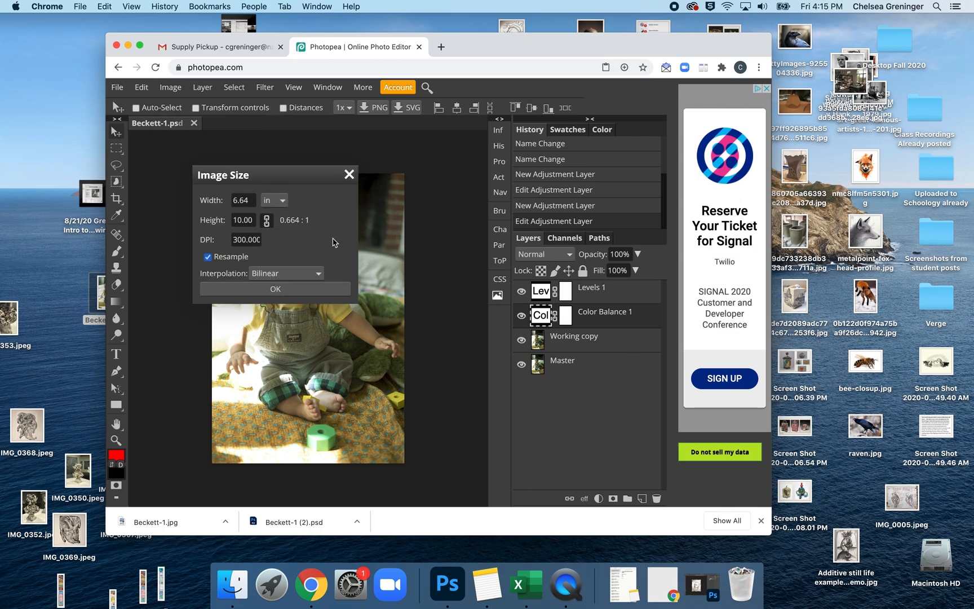
{"action": "left_click", "coordinate": [208, 257]}
{"action": "left_click", "coordinate": [208, 257]}
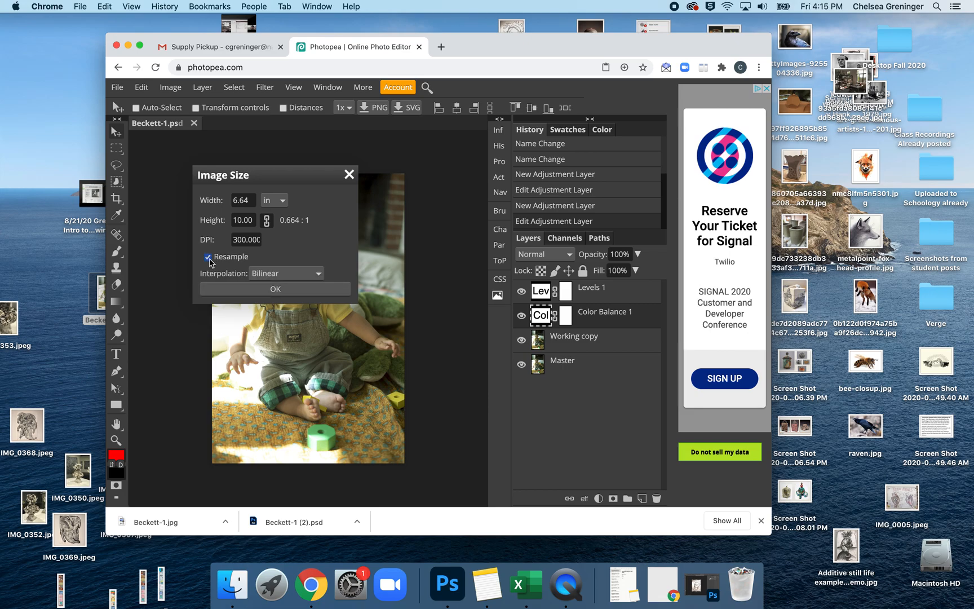
{"action": "left_click", "coordinate": [282, 201]}
{"action": "left_click", "coordinate": [281, 202]}
{"action": "left_click", "coordinate": [291, 297]}
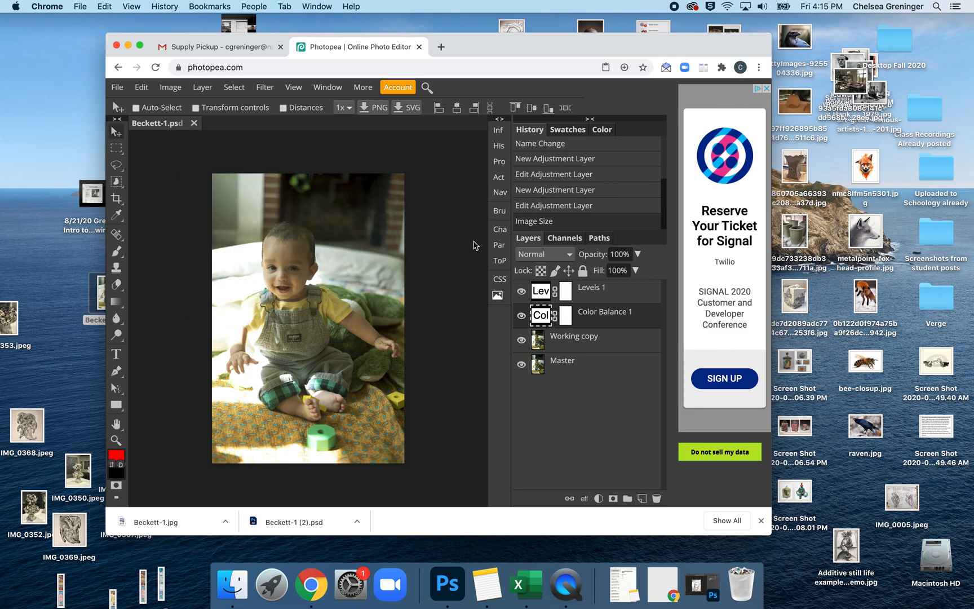
Examine the photo at reduced and enlarged zoom levels, going out and back in twice
{"action": "key", "text": "super+minus"}
{"action": "key", "text": "super+minus"}
{"action": "key", "text": "super+minus"}
{"action": "key", "text": "super+minus"}
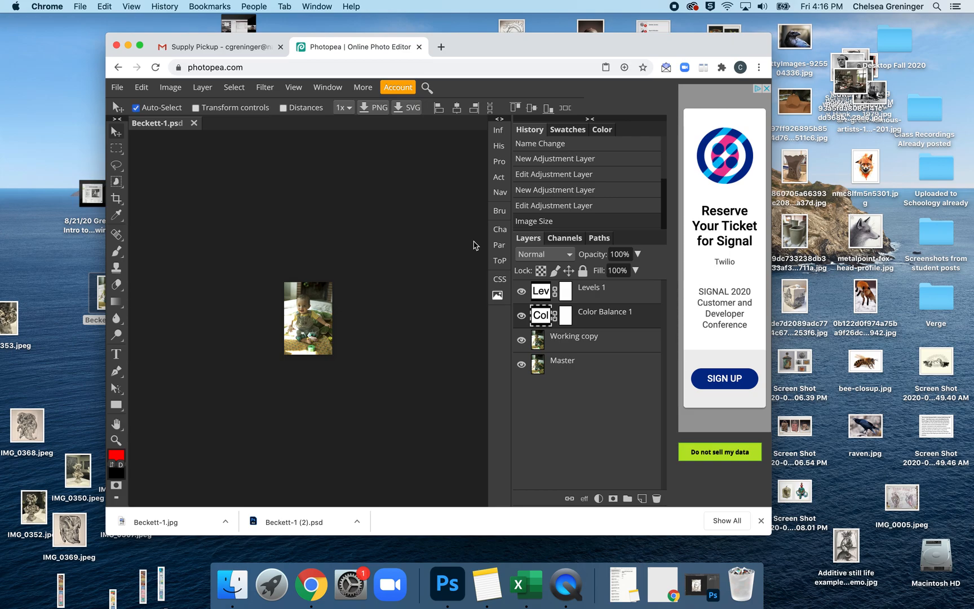
{"action": "key", "text": "super+equal"}
{"action": "key", "text": "super+equal"}
{"action": "key", "text": "super+equal"}
{"action": "key", "text": "super+equal"}
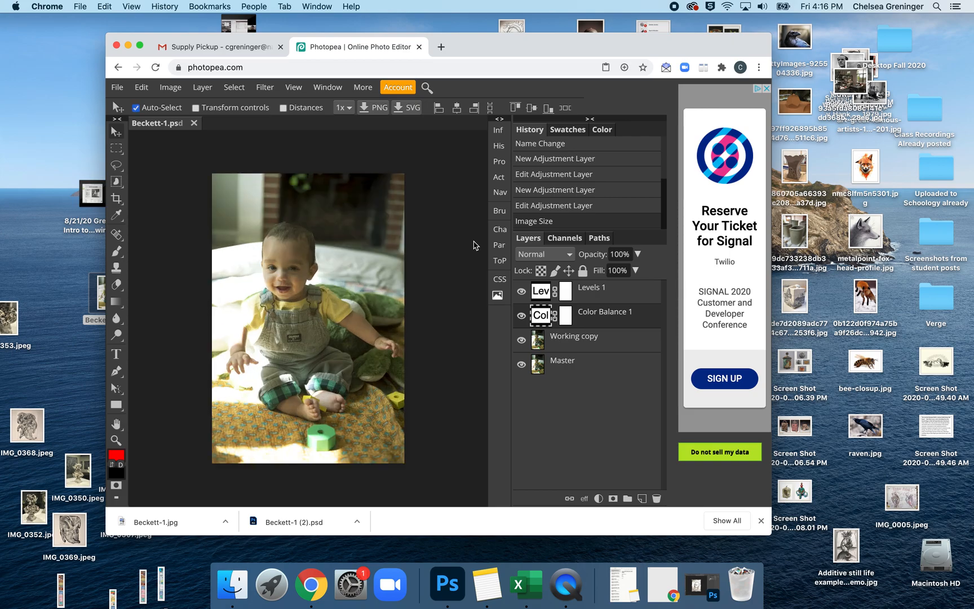
{"action": "key", "text": "super+minus"}
{"action": "key", "text": "super+minus"}
{"action": "key", "text": "super+minus"}
{"action": "key", "text": "super+minus"}
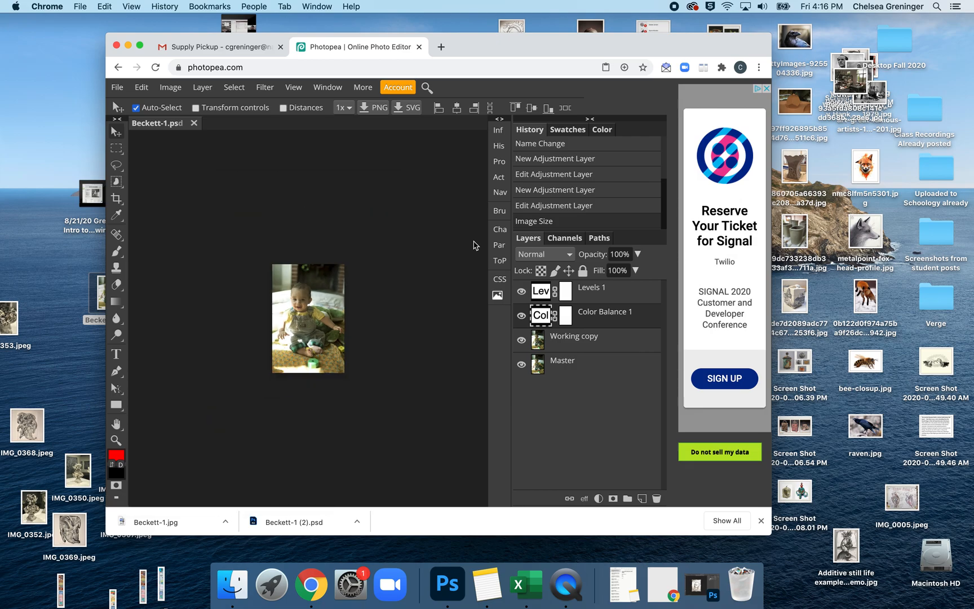
{"action": "key", "text": "super+equal"}
{"action": "key", "text": "super+equal"}
{"action": "key", "text": "super+equal"}
{"action": "key", "text": "super+equal"}
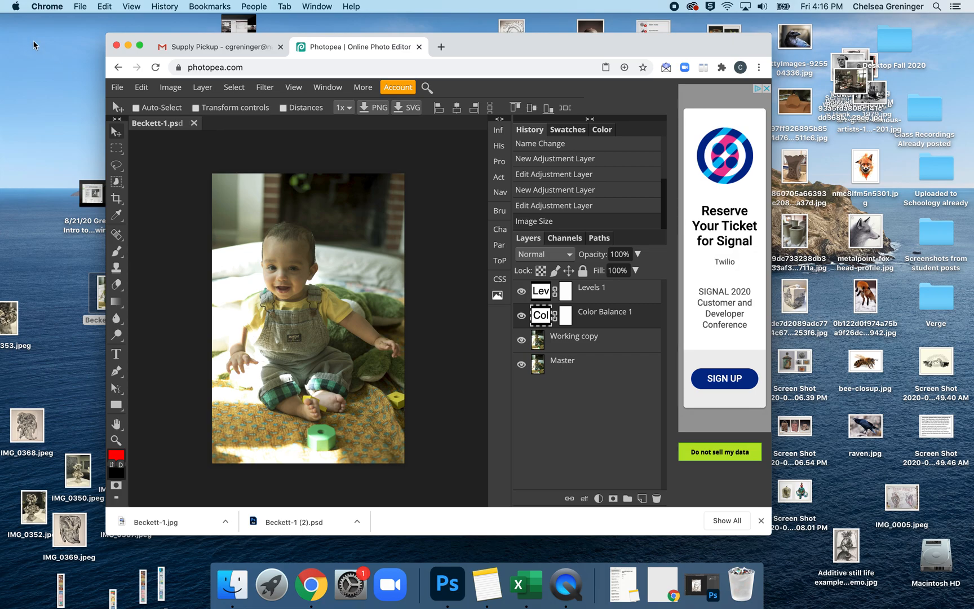
Save the layered document as a PSD and export a JPG of 1991 by 3000 px at 70% quality
{"action": "left_click", "coordinate": [122, 90]}
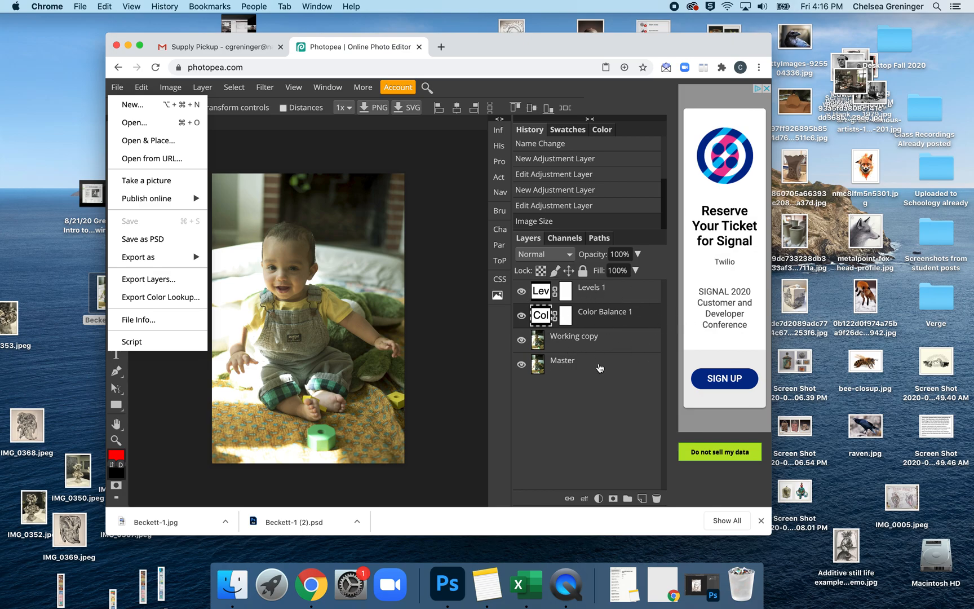
{"action": "left_click", "coordinate": [164, 239]}
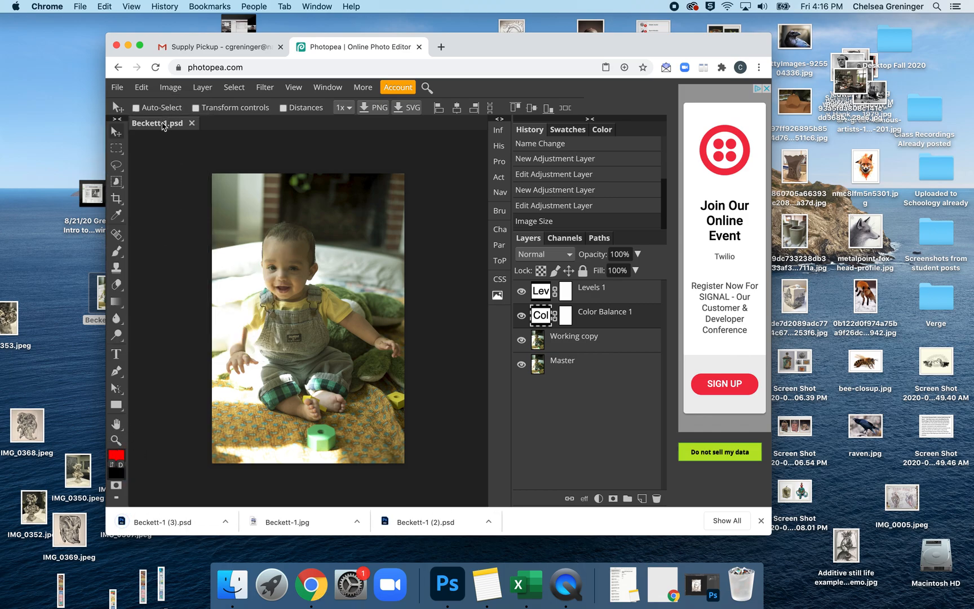
{"action": "left_click", "coordinate": [120, 89]}
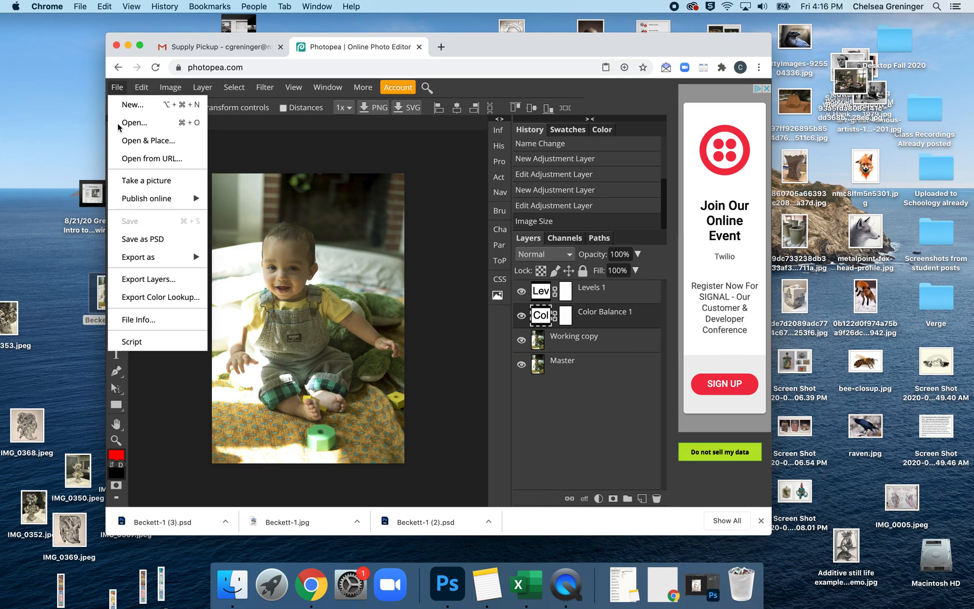
{"action": "mouse_move", "coordinate": [140, 258]}
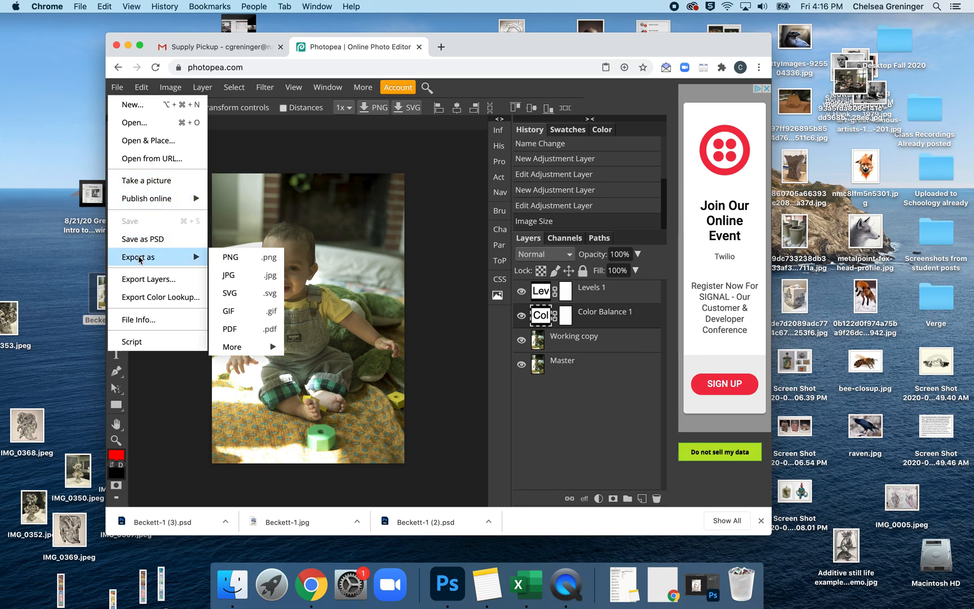
{"action": "left_click", "coordinate": [242, 275]}
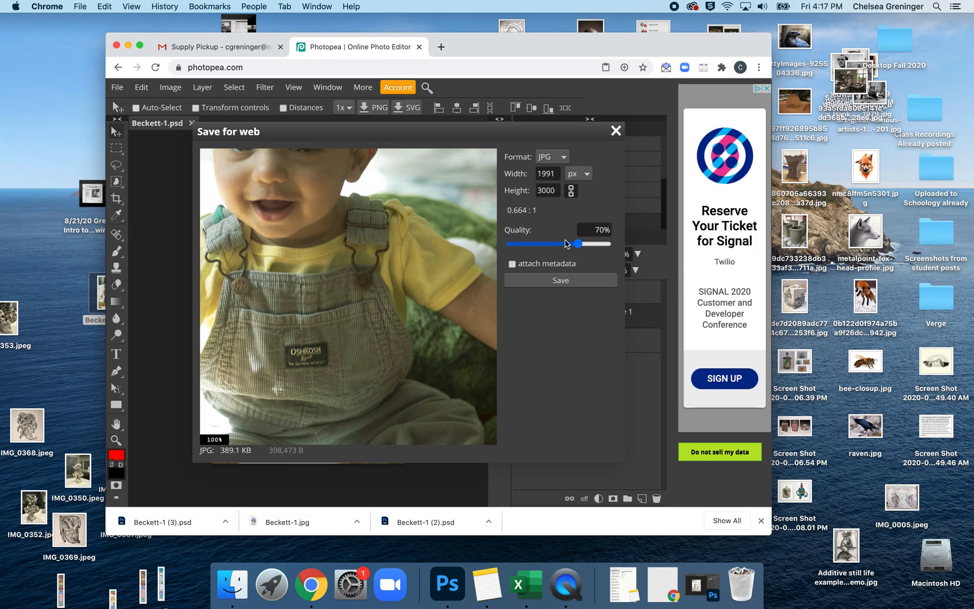
{"action": "left_click", "coordinate": [585, 284]}
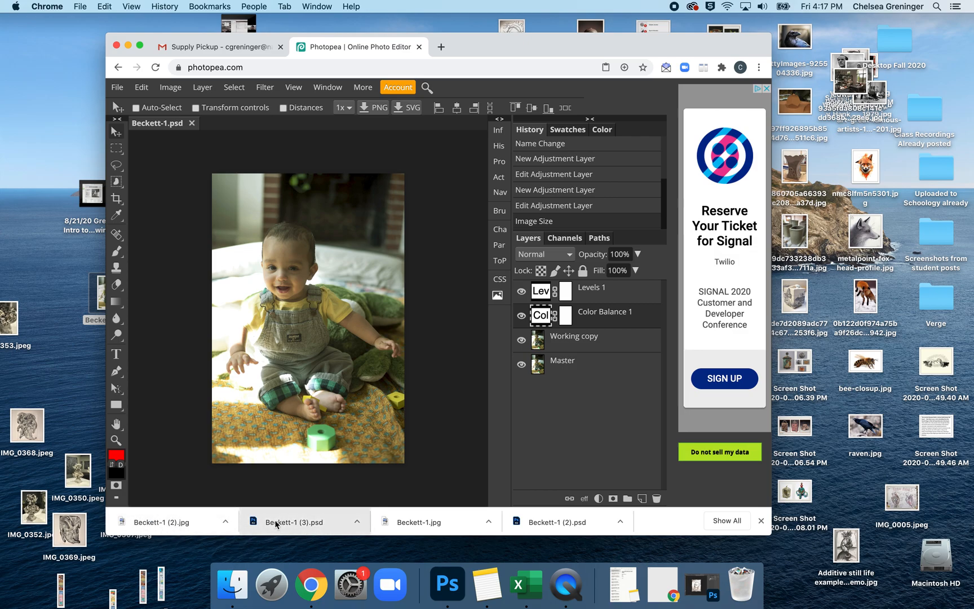
Open the downloaded Beckett-1 (3).psd in Photoshop and reveal its layer stack
{"action": "left_click", "coordinate": [329, 524]}
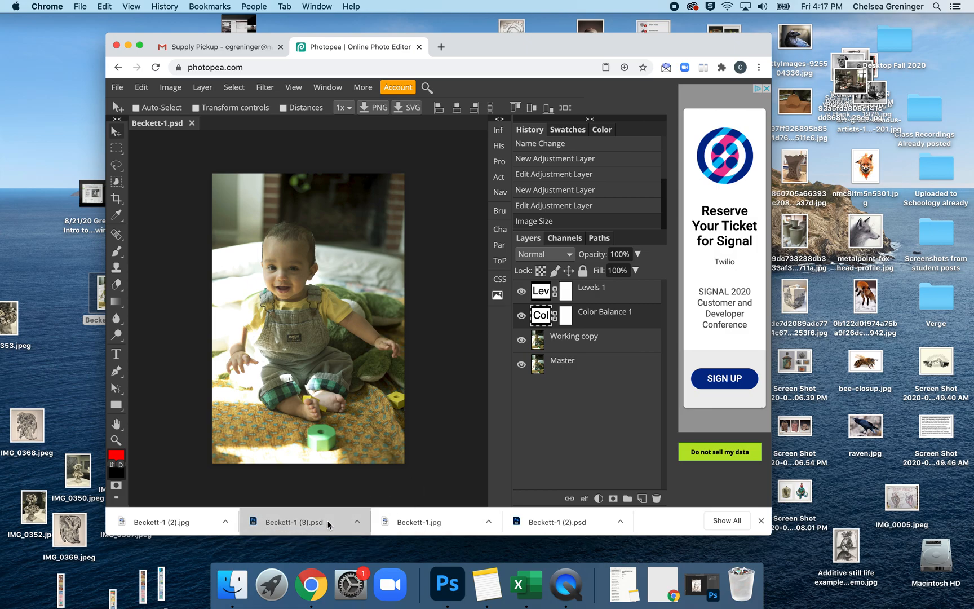
{"action": "left_click", "coordinate": [450, 581]}
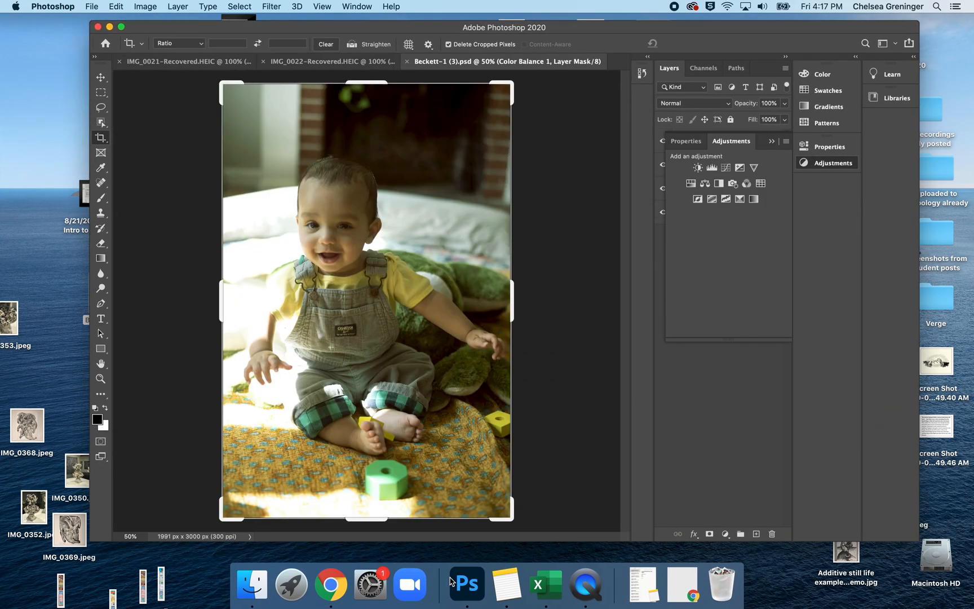
{"action": "left_click", "coordinate": [742, 146]}
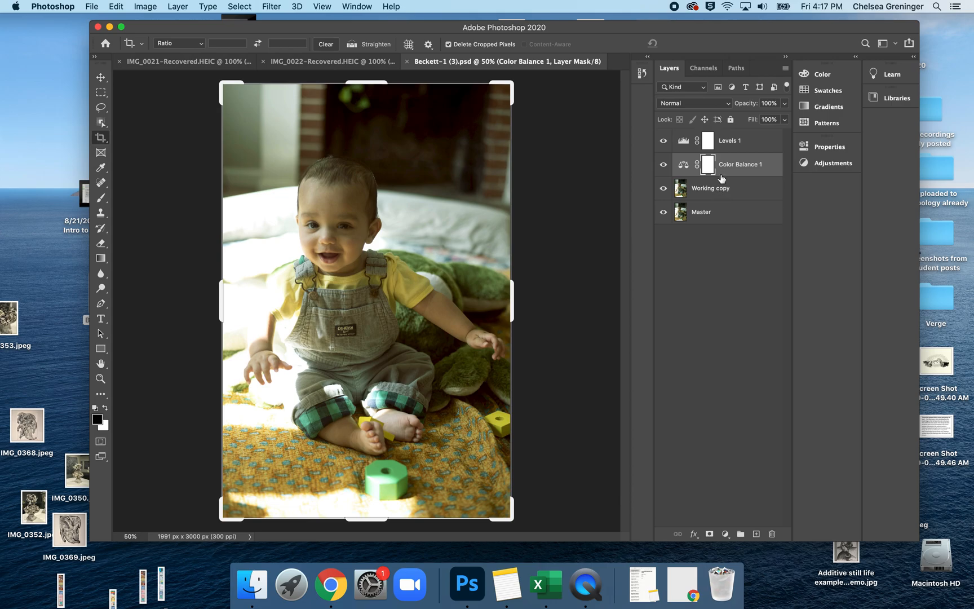
Inspect the adjustment settings of the Levels 1 and Color Balance 1 layers
{"action": "left_click", "coordinate": [744, 140]}
{"action": "left_click", "coordinate": [684, 144]}
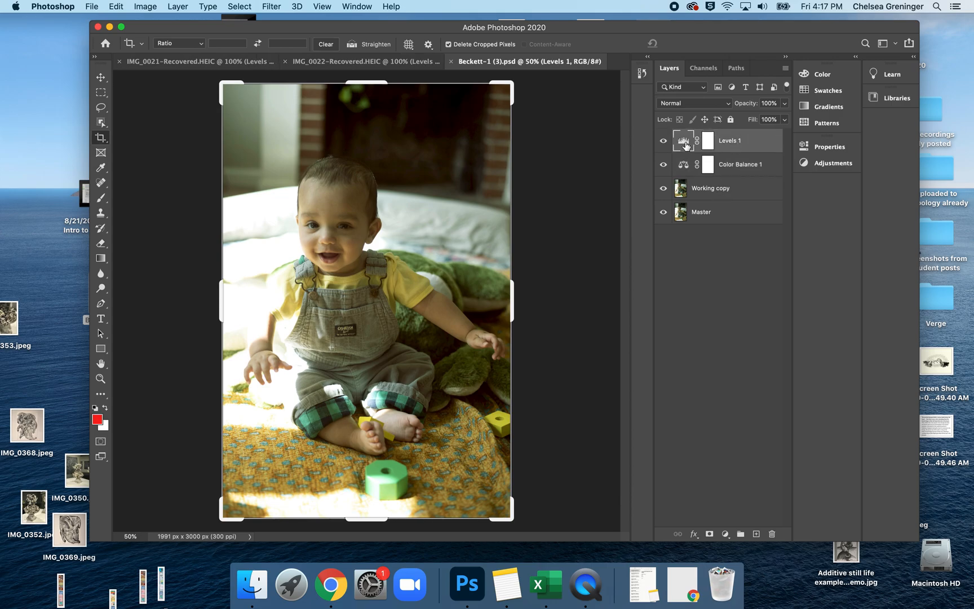
{"action": "double_click", "coordinate": [685, 145]}
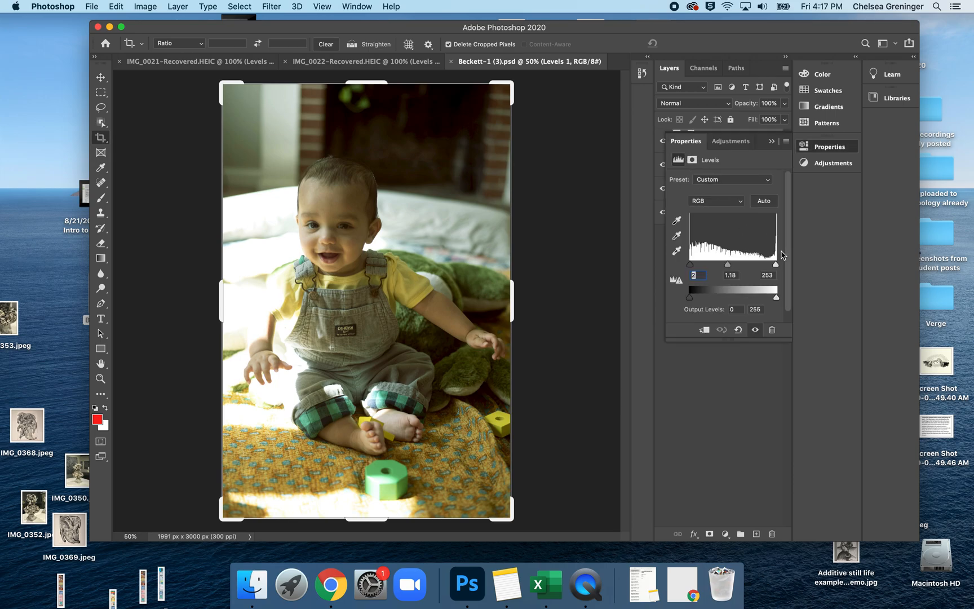
{"action": "left_click", "coordinate": [688, 141]}
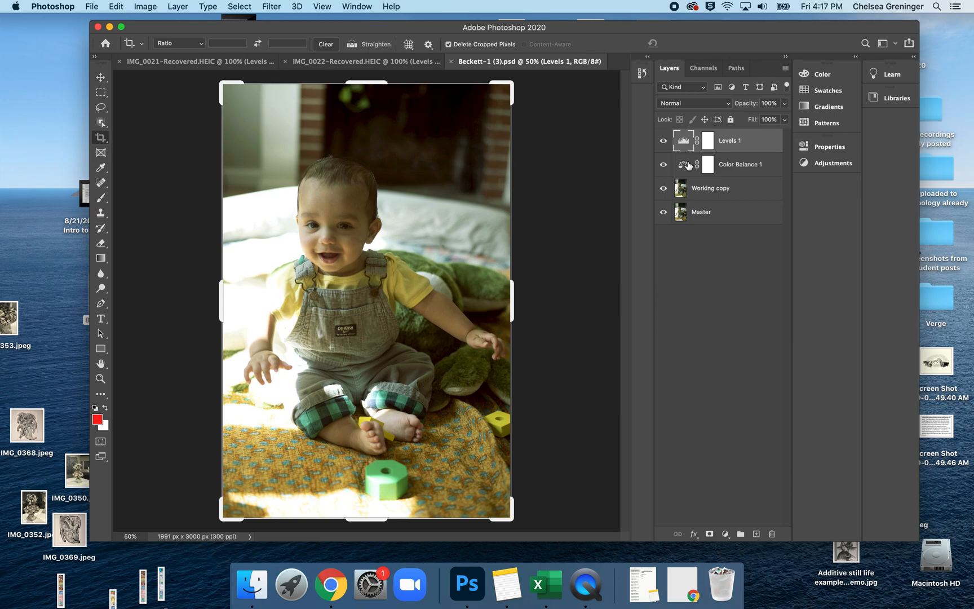
{"action": "double_click", "coordinate": [688, 165]}
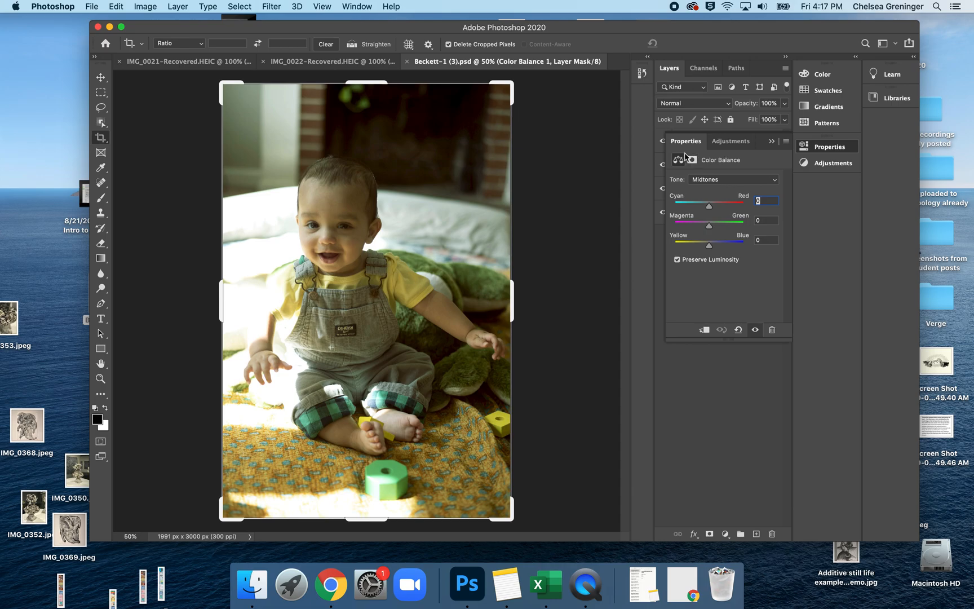
Check the document's image dimensions and resolution settings, leaving without applying a resize
{"action": "left_click", "coordinate": [146, 7]}
{"action": "left_click", "coordinate": [174, 96]}
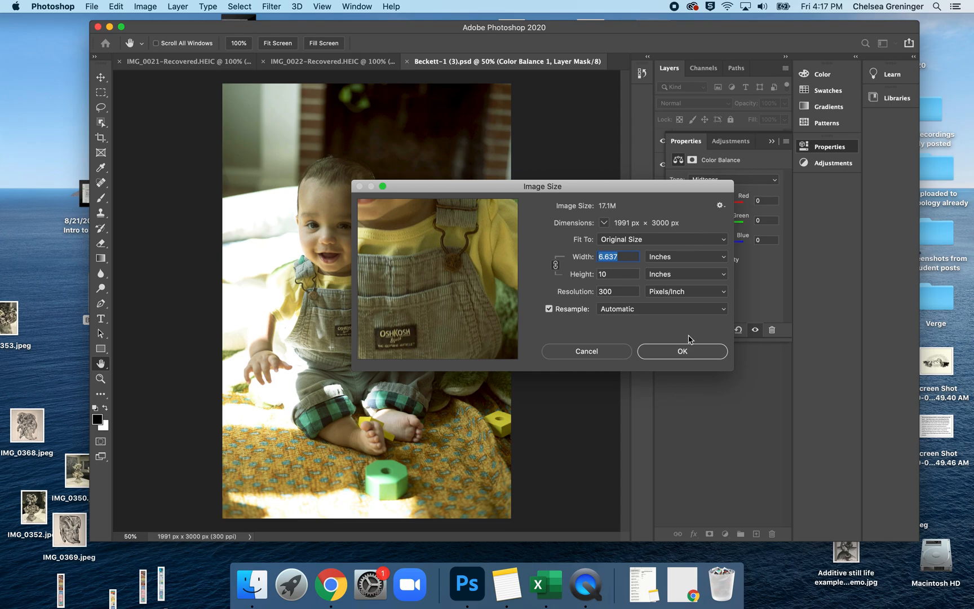
{"action": "key", "text": "c"}
{"action": "left_click", "coordinate": [622, 361]}
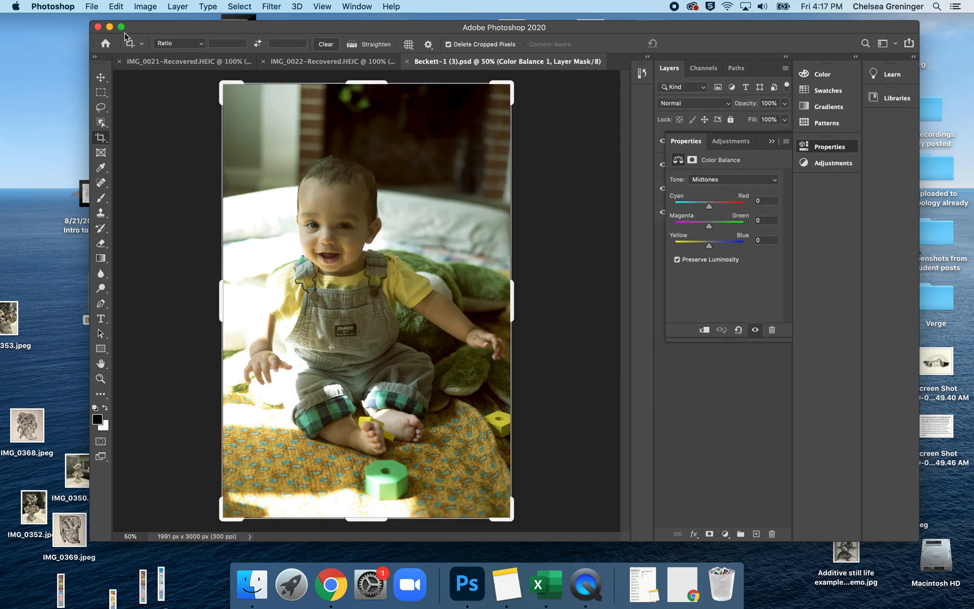
Review the file formats offered for saving a copy on the computer, and cancel the save
{"action": "left_click", "coordinate": [92, 7]}
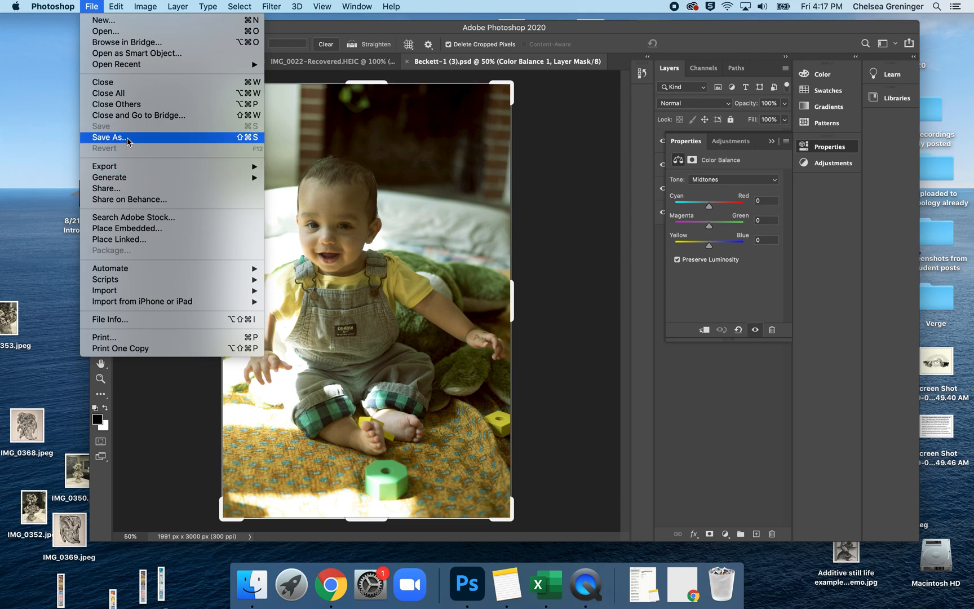
{"action": "left_click", "coordinate": [150, 134]}
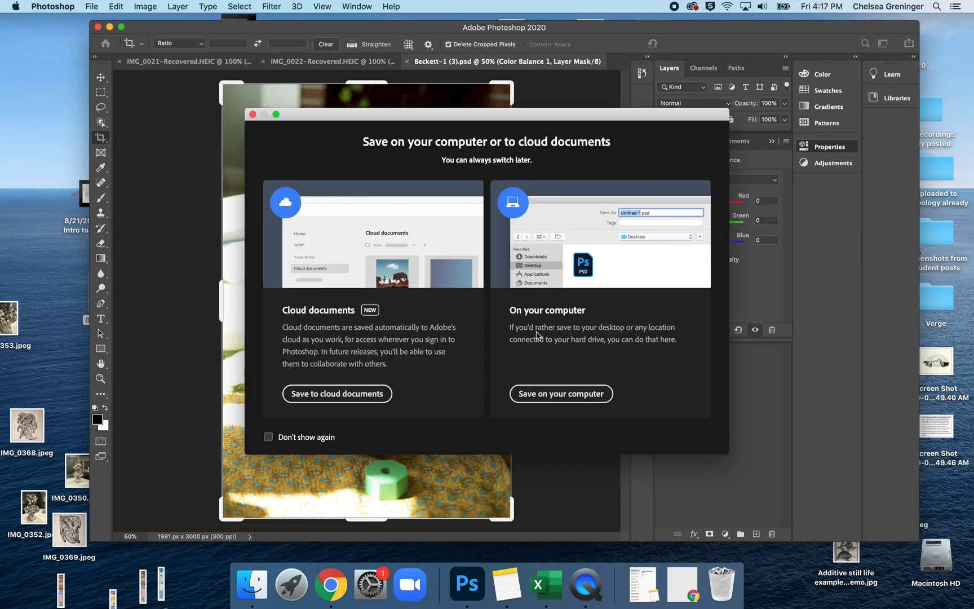
{"action": "left_click", "coordinate": [557, 389]}
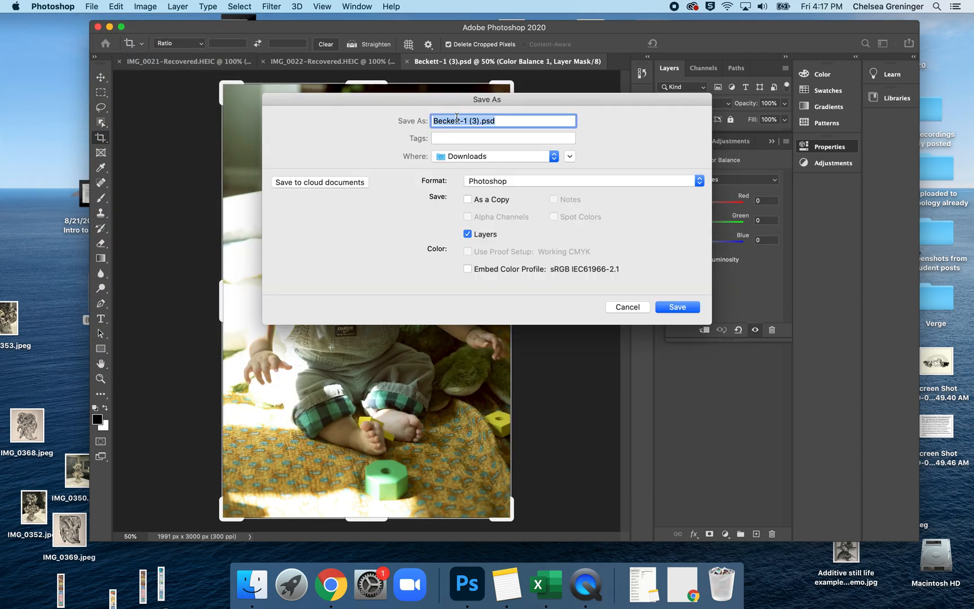
{"action": "left_click", "coordinate": [592, 180]}
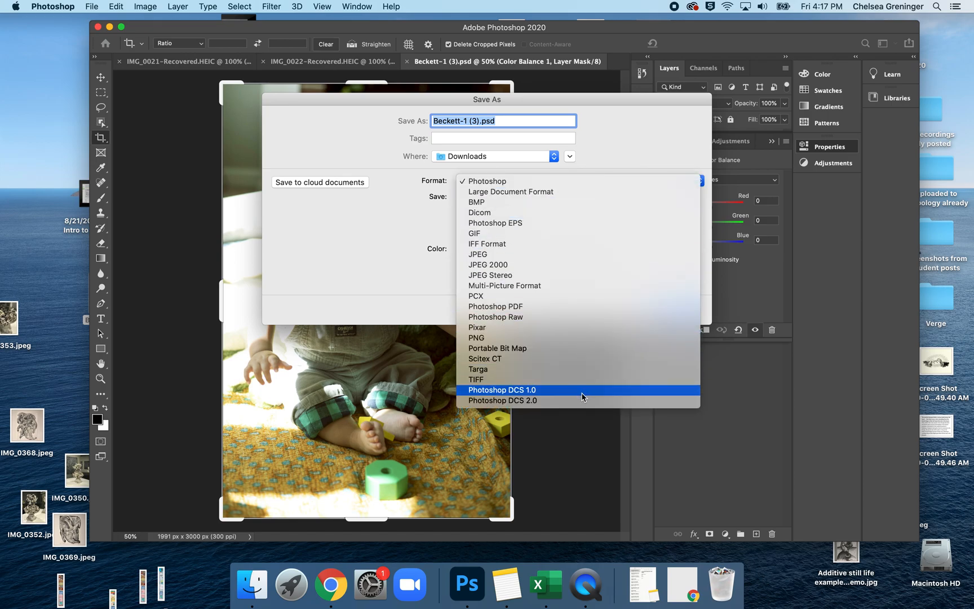
{"action": "left_click", "coordinate": [569, 182]}
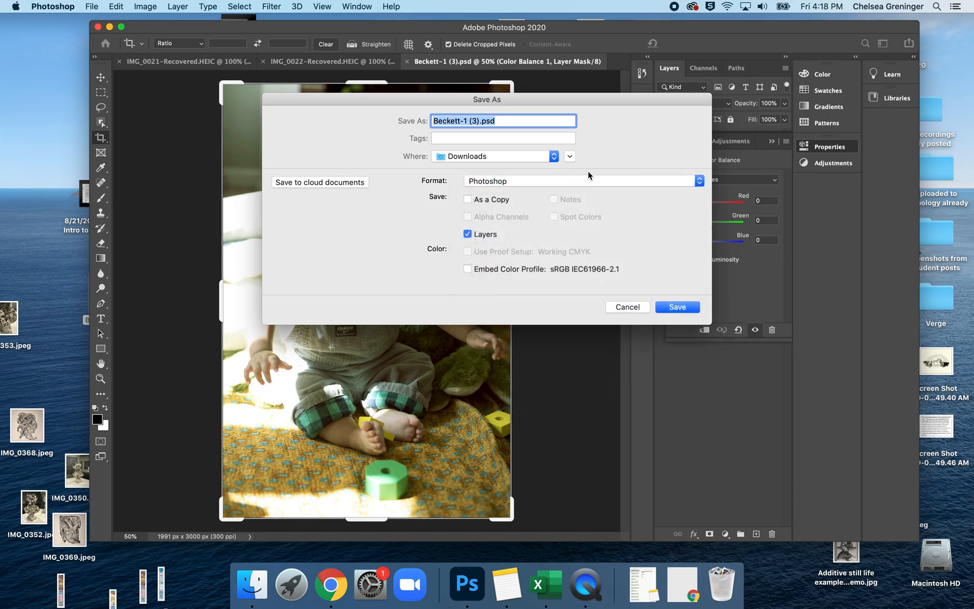
{"action": "left_click", "coordinate": [628, 306]}
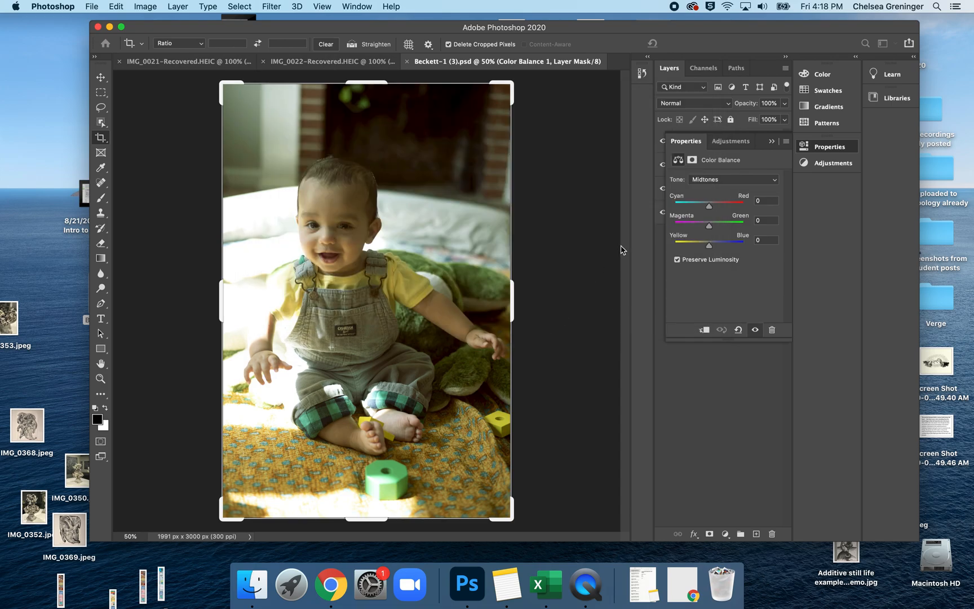